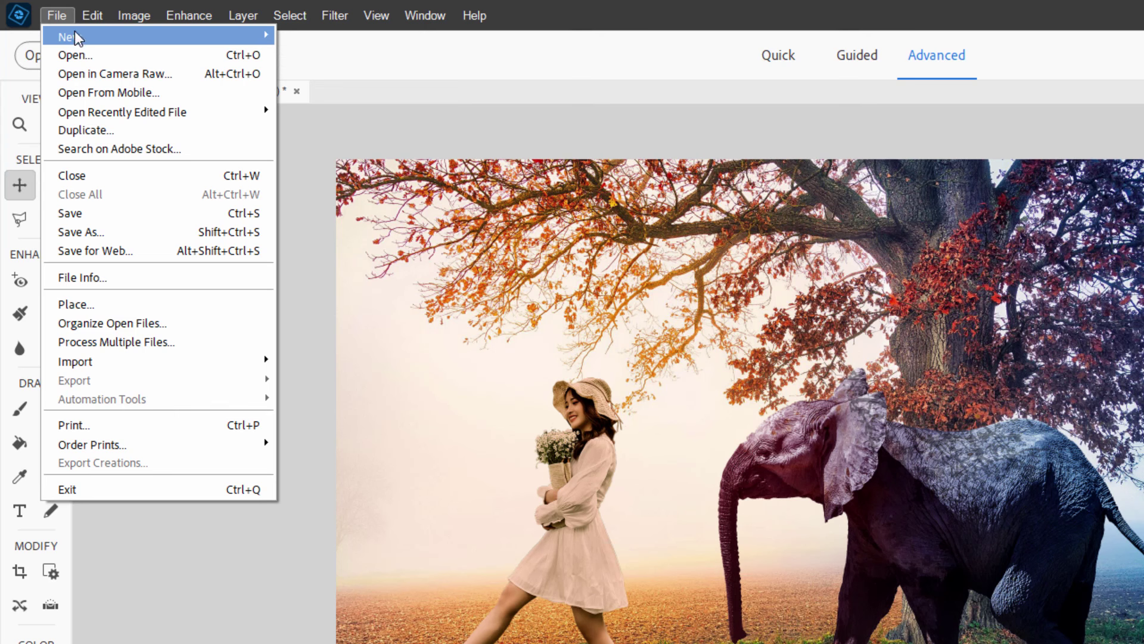
{"action": "mouse_move", "coordinate": [184, 35]}
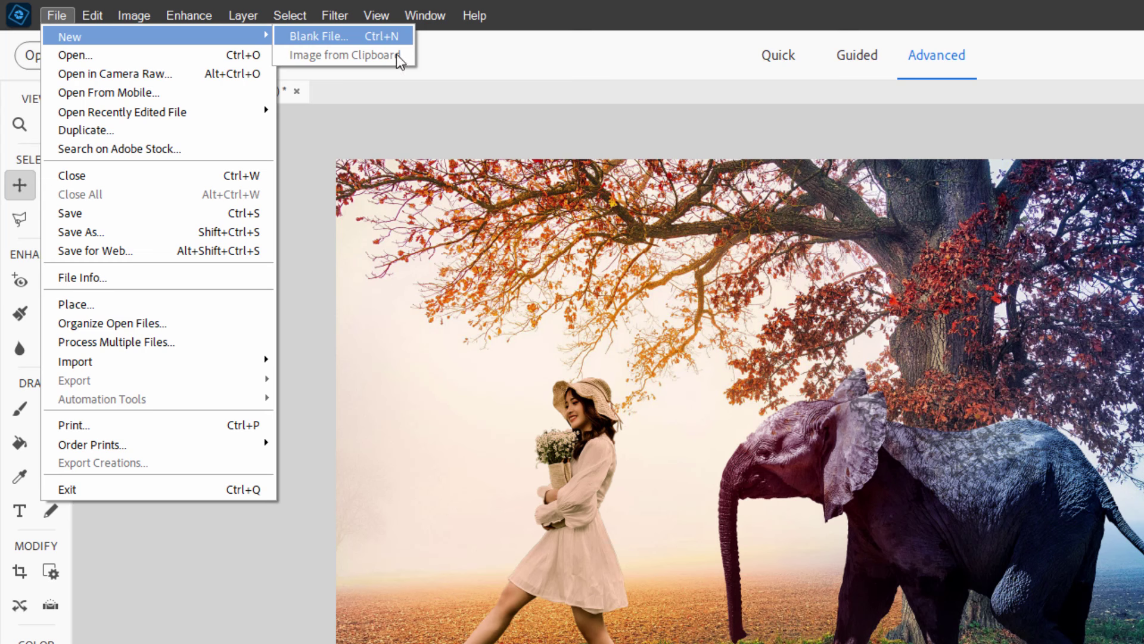
{"action": "left_click", "coordinate": [432, 127]}
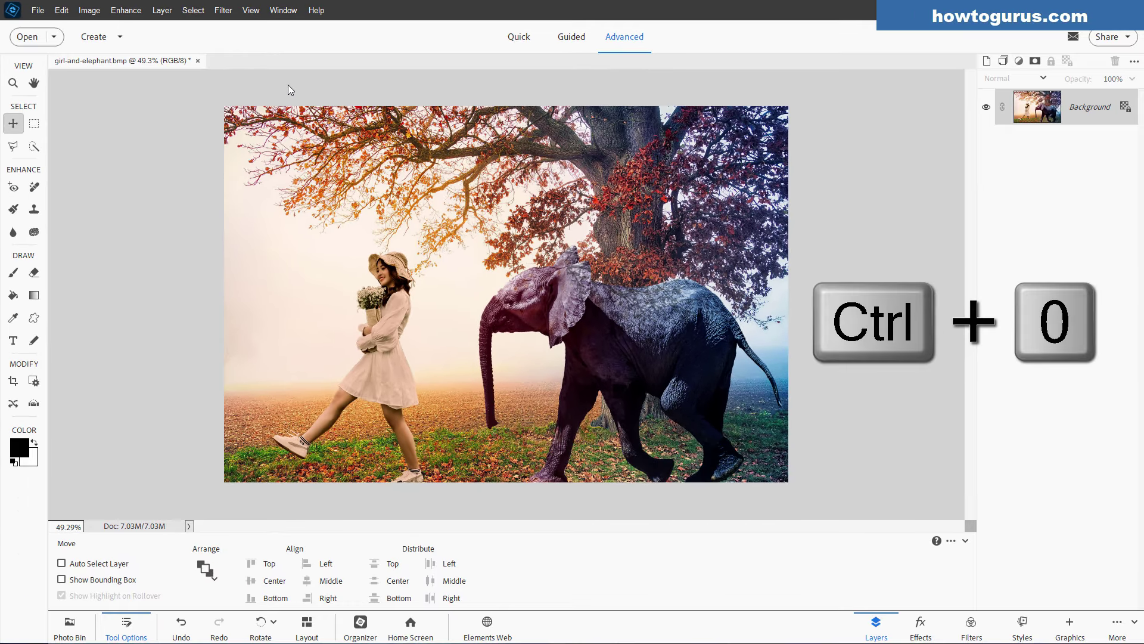
Step: Fit the photo to the window, zoom out and in on it, and fit it to the window again
{"action": "key", "text": "ctrl+0"}
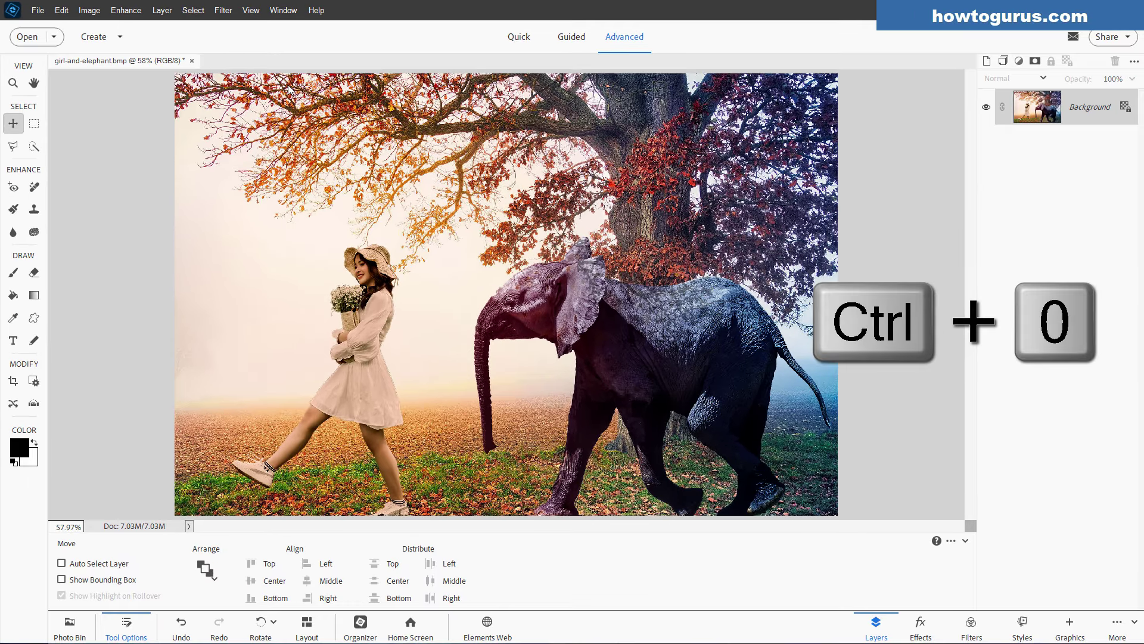
{"action": "scroll", "coordinate": [281, 106], "scroll_direction": "down", "scroll_amount": 2}
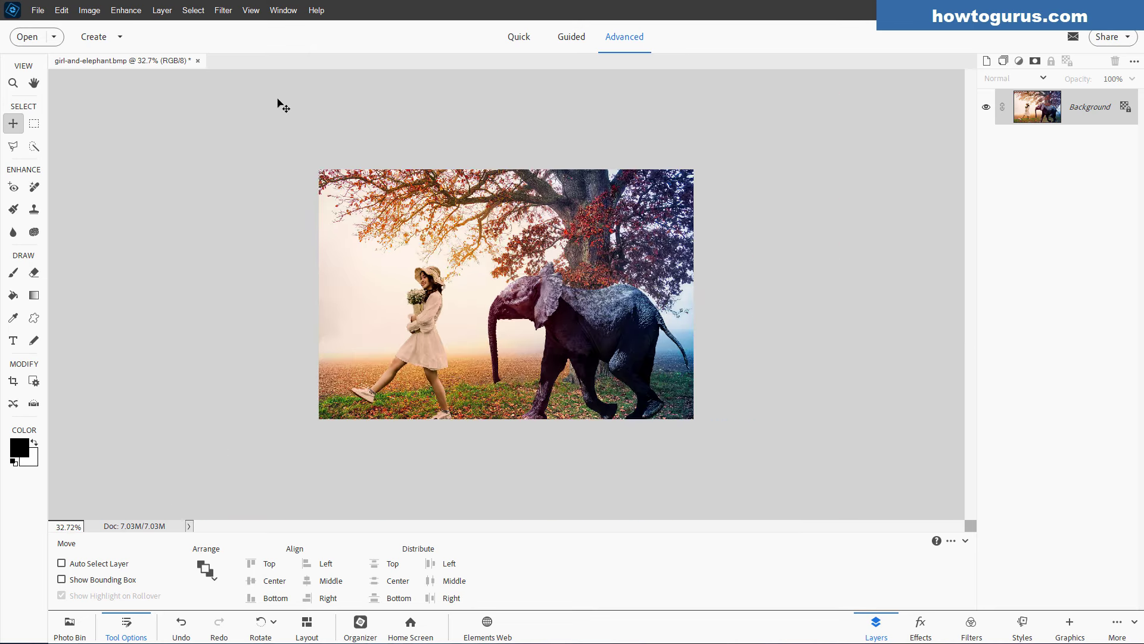
{"action": "scroll", "coordinate": [447, 301], "scroll_direction": "up", "scroll_amount": 4}
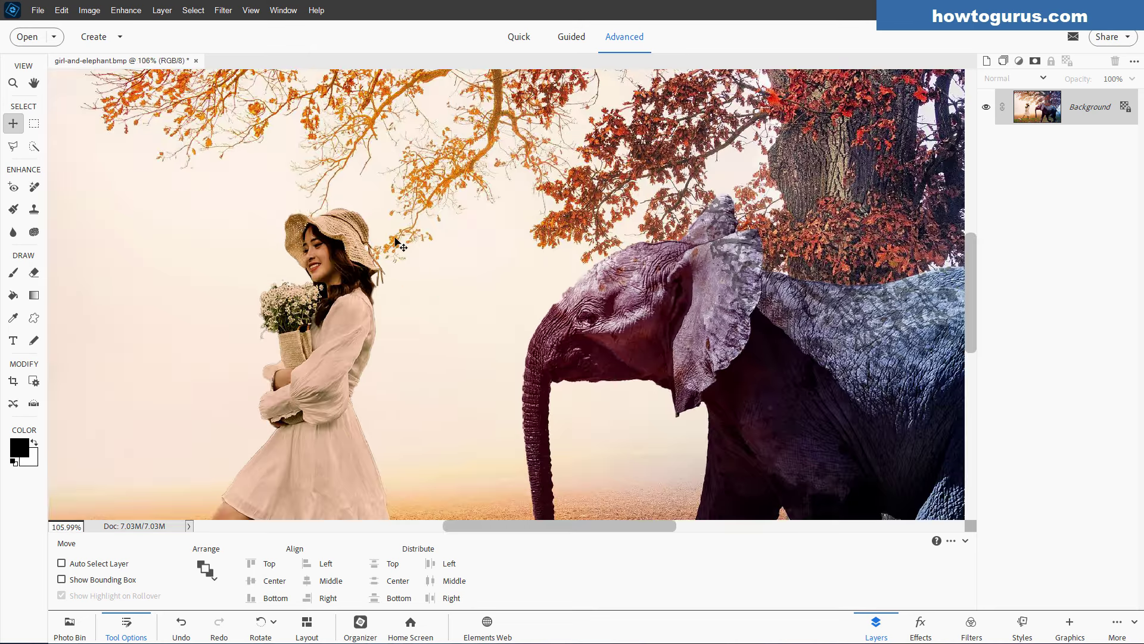
{"action": "key", "text": "ctrl+0"}
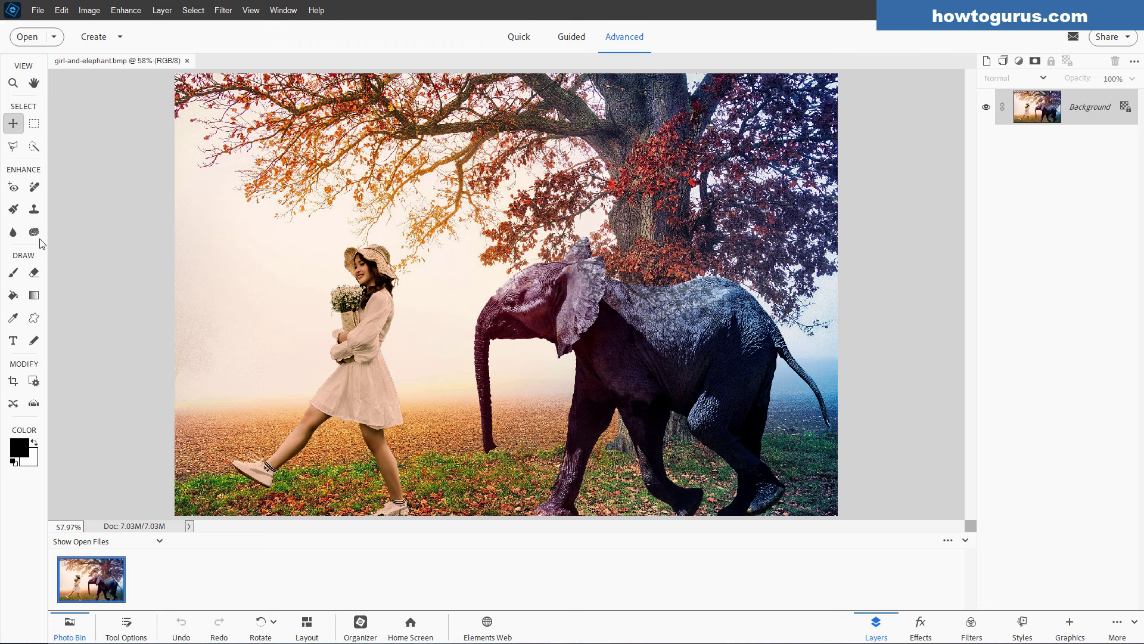
Step: Paint black freehand test strokes over the girl with the 70 px Brush tool and undo them
{"action": "left_click", "coordinate": [13, 272]}
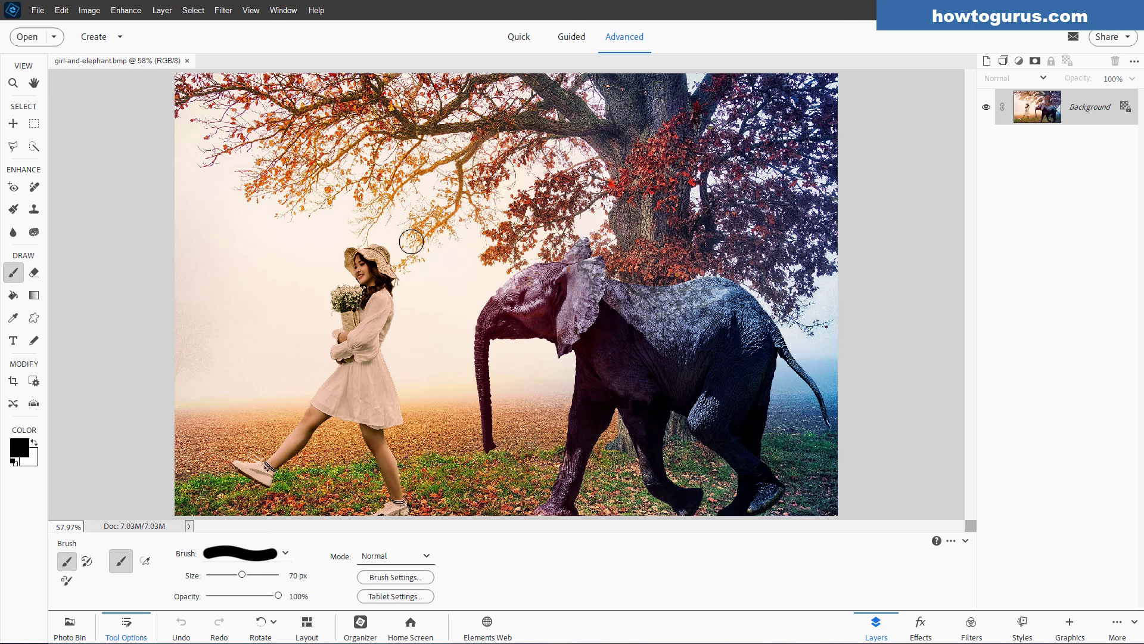
{"action": "mouse_move", "coordinate": [447, 234]}
{"action": "left_mouse_down"}
{"action": "mouse_move", "coordinate": [341, 258]}
{"action": "mouse_move", "coordinate": [400, 291]}
{"action": "mouse_move", "coordinate": [406, 353]}
{"action": "left_mouse_up"}
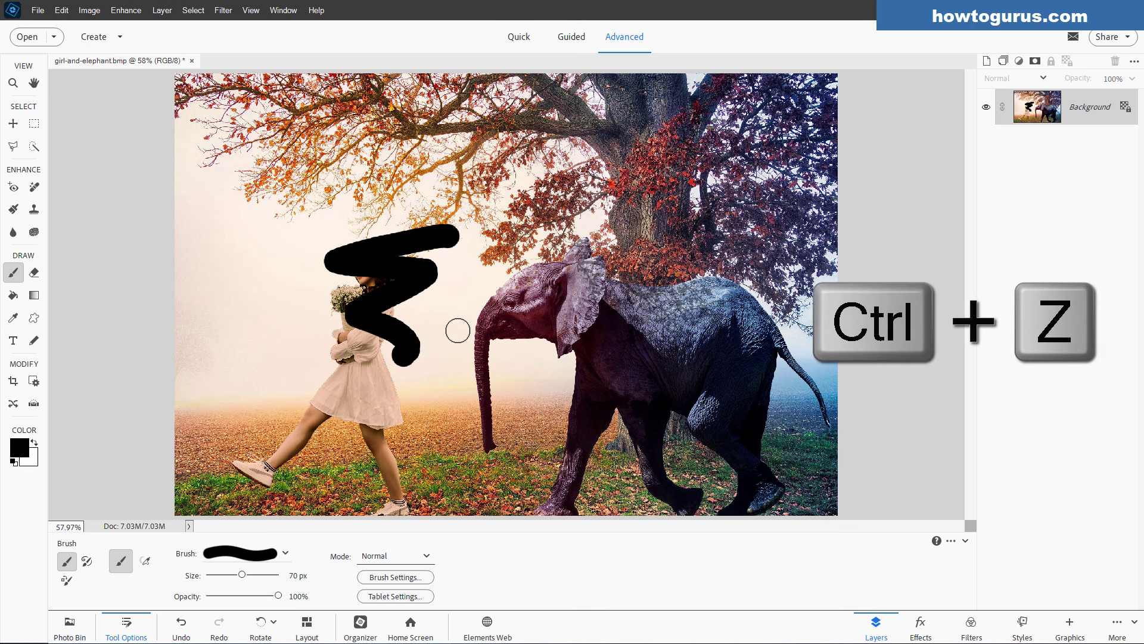
{"action": "key", "text": "ctrl+z"}
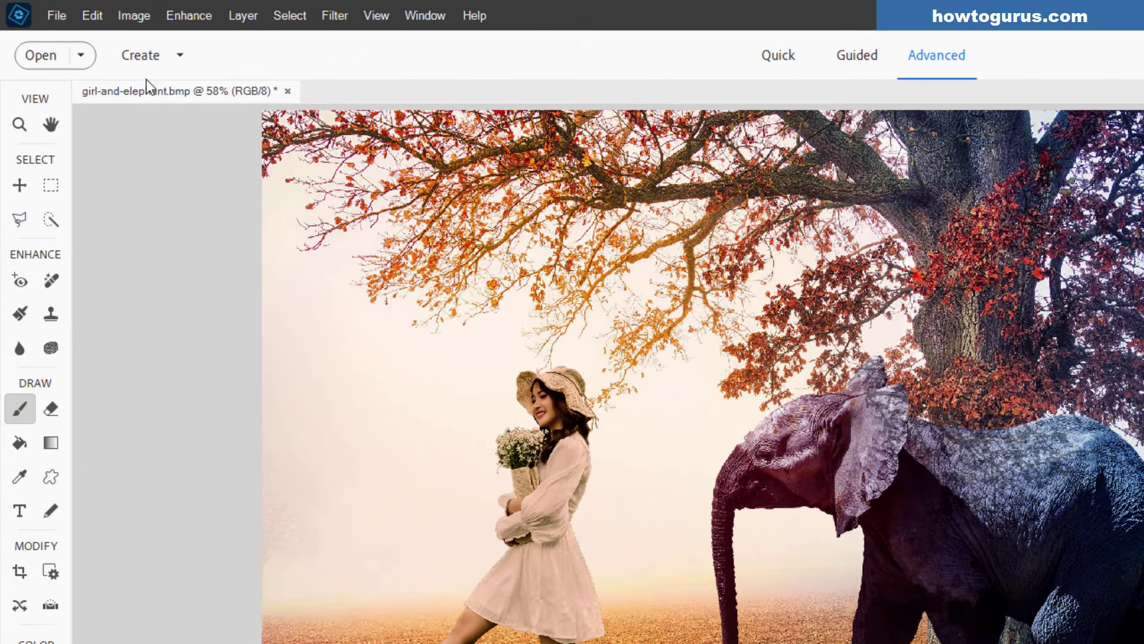
{"action": "left_click", "coordinate": [83, 16]}
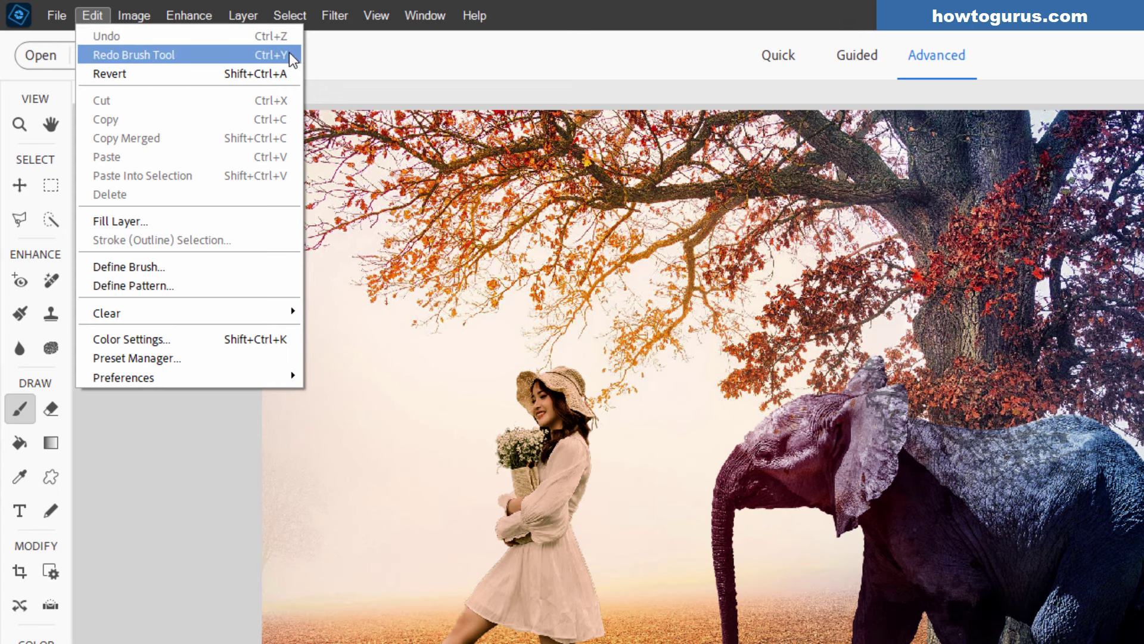
{"action": "left_click", "coordinate": [289, 55]}
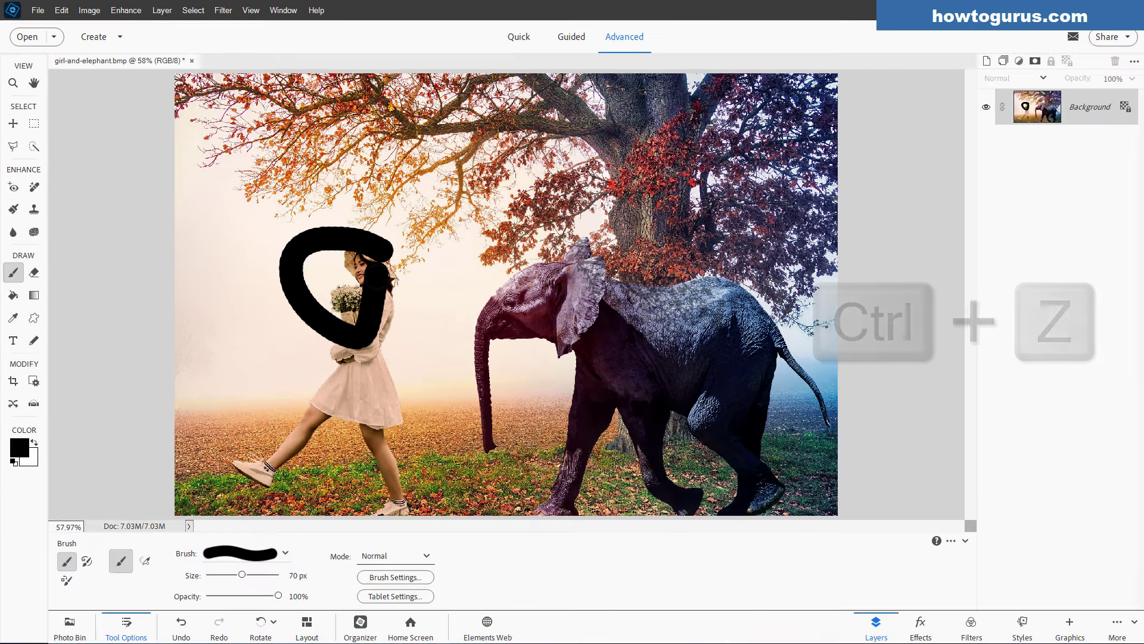
{"action": "key", "text": "ctrl+z"}
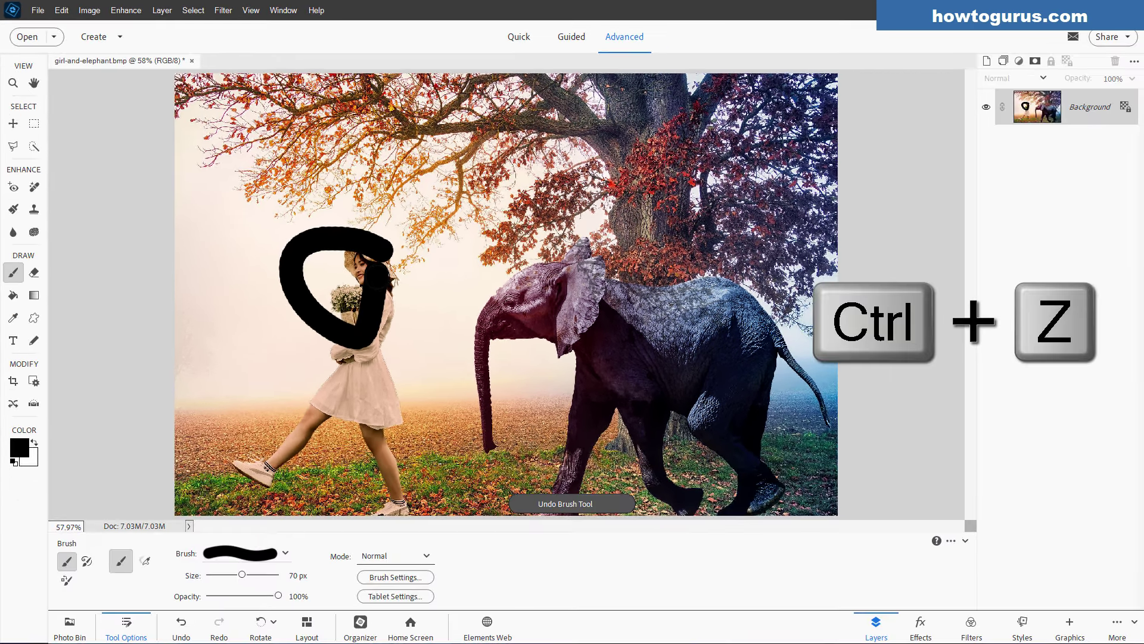
Step: Select the entire image and remove the selection again
{"action": "key", "text": "ctrl+a"}
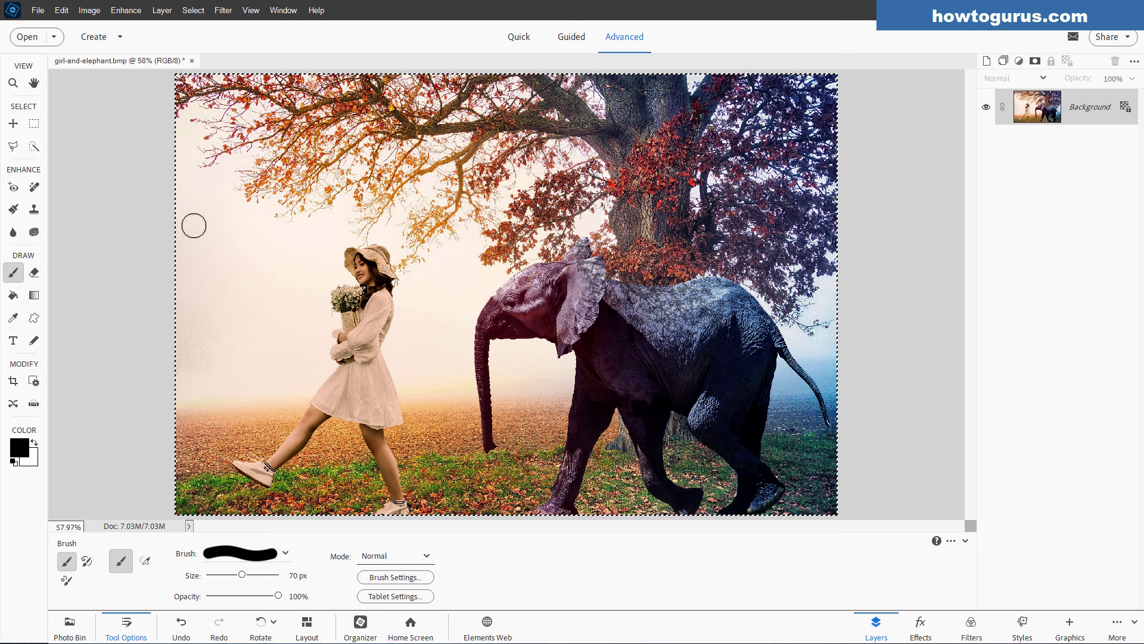
{"action": "key", "text": "ctrl+d"}
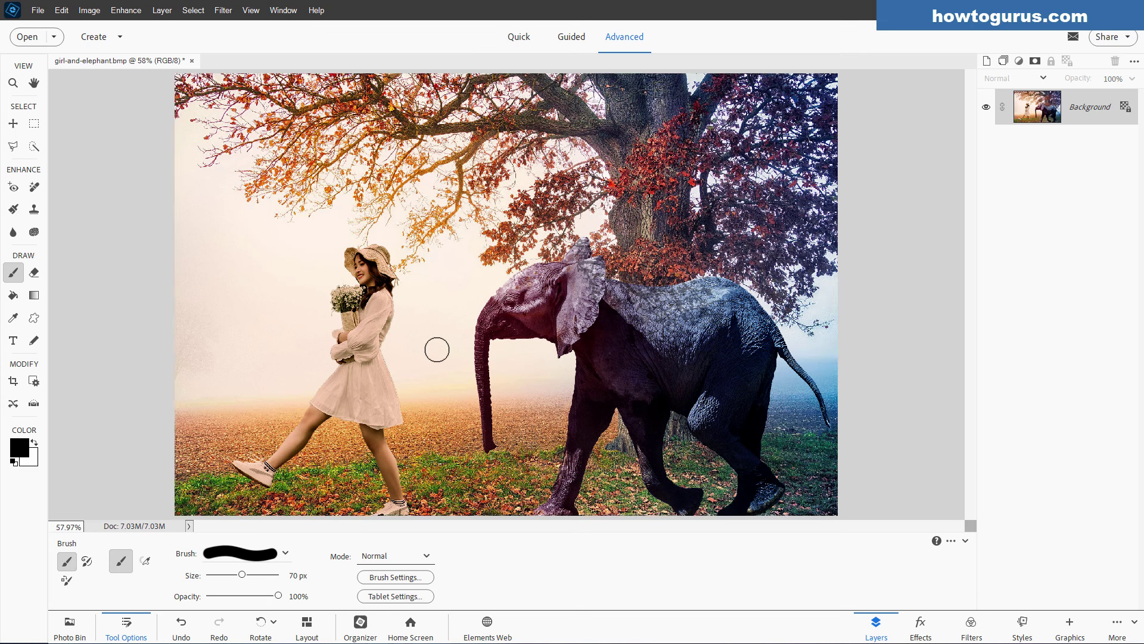
Step: Reduce the brush size stepwise to 35 px
{"action": "key", "text": "bracketleft"}
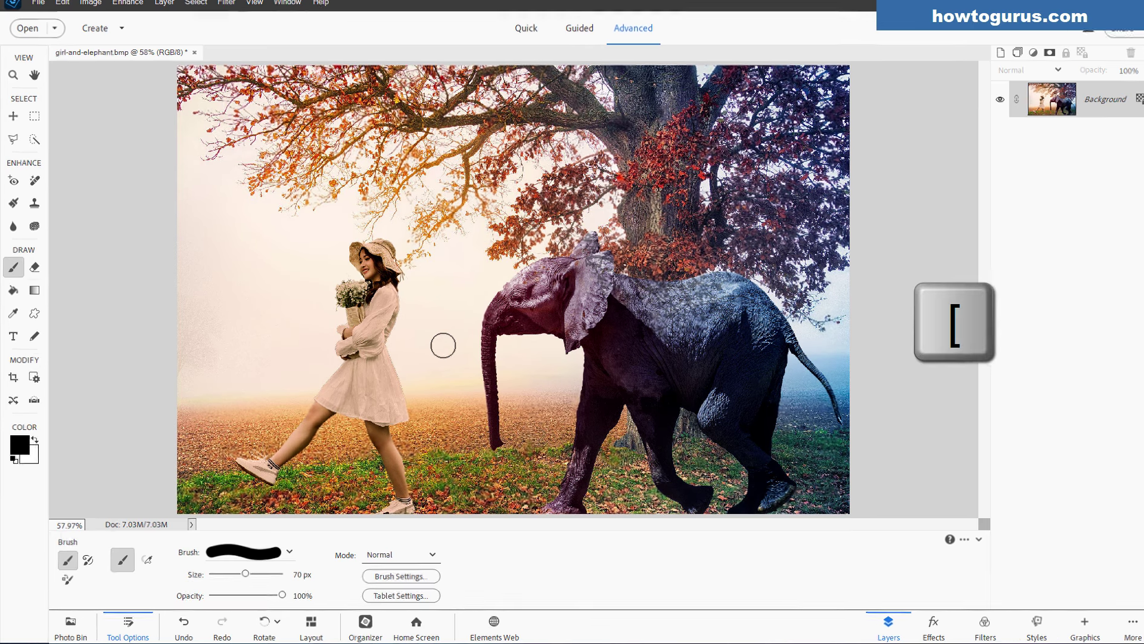
{"action": "key", "text": "bracketleft"}
{"action": "key", "text": "bracketleft"}
{"action": "key", "text": "bracketleft"}
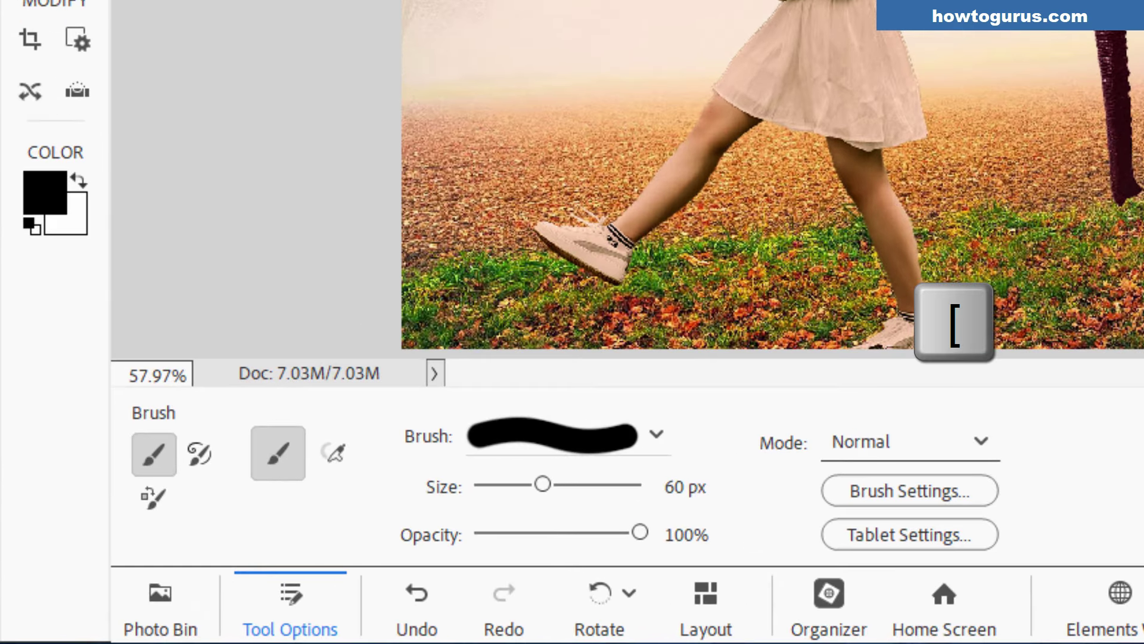
{"action": "key", "text": "bracketleft"}
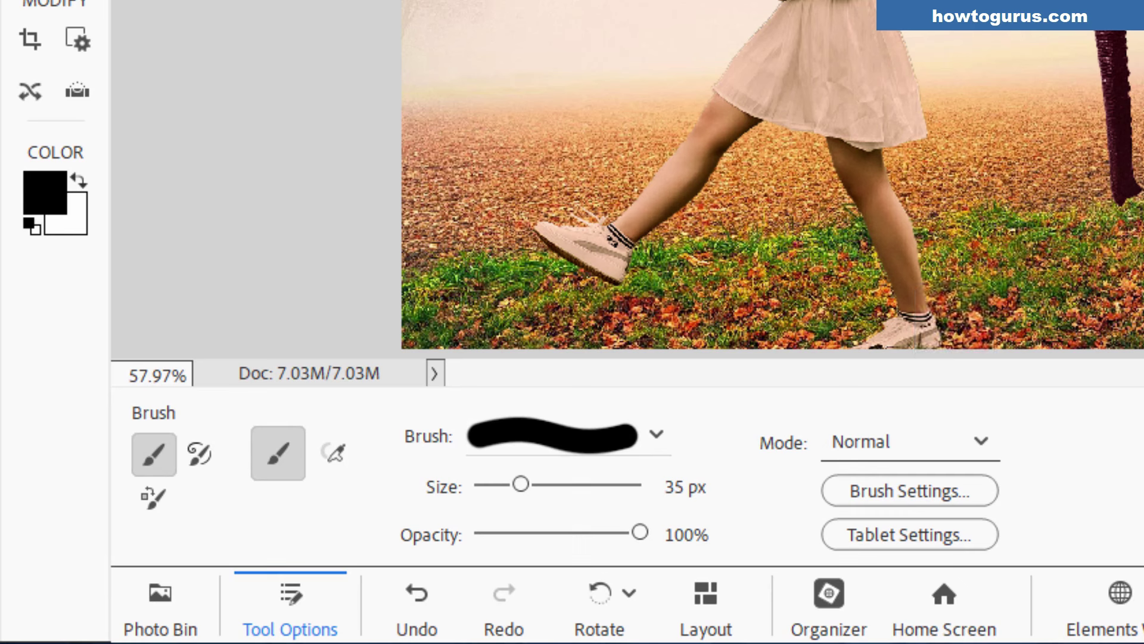
Step: Increase the brush size stepwise to 175 px
{"action": "key", "text": "bracketright"}
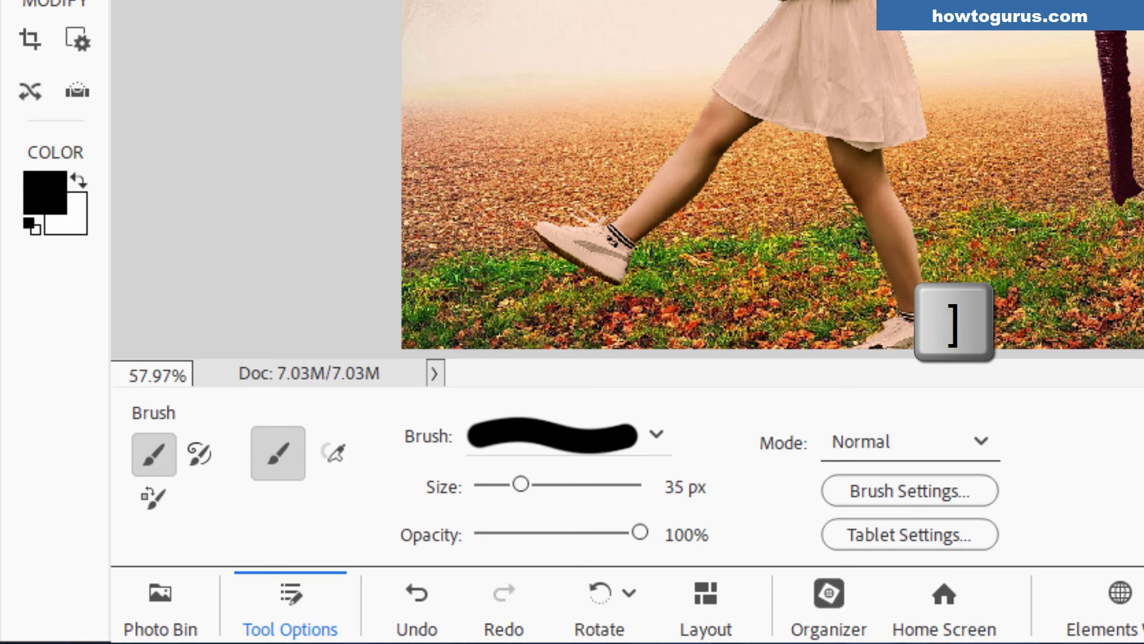
{"action": "key", "text": "bracketright"}
{"action": "key", "text": "bracketright"}
{"action": "key", "text": "bracketright"}
{"action": "key", "text": "bracketright"}
{"action": "key", "text": "bracketright"}
{"action": "key", "text": "bracketright"}
{"action": "key", "text": "bracketright"}
{"action": "key", "text": "bracketright"}
{"action": "key", "text": "bracketright"}
{"action": "key", "text": "bracketright"}
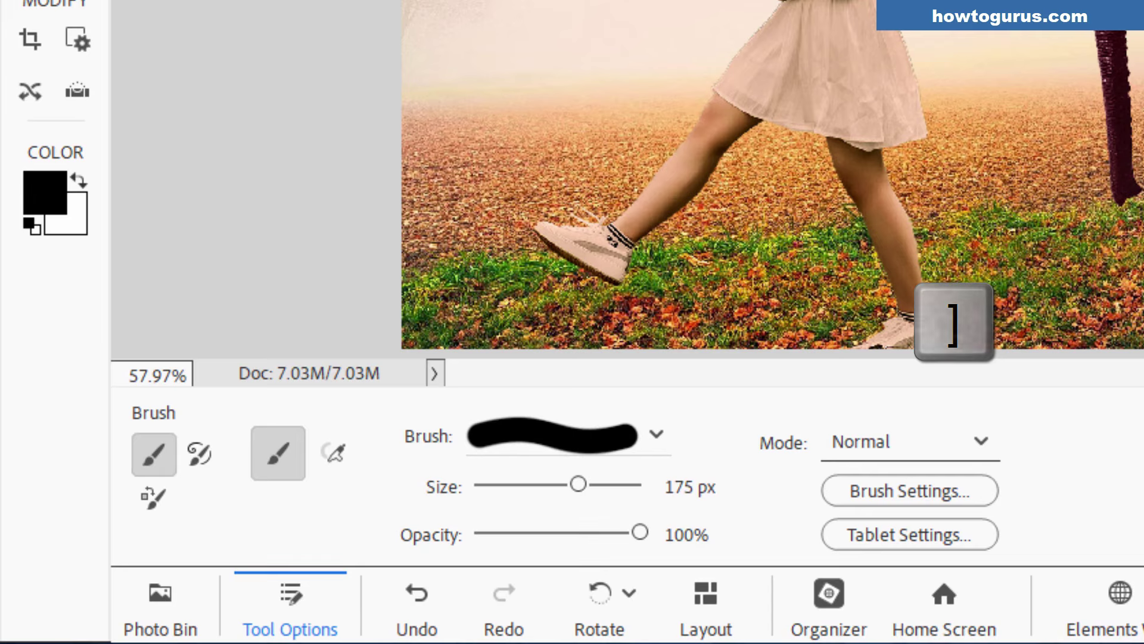
Step: Bring the brush size back down to 70 px
{"action": "key", "text": "bracketleft"}
{"action": "key", "text": "bracketleft"}
{"action": "key", "text": "bracketleft"}
{"action": "key", "text": "bracketleft"}
{"action": "key", "text": "bracketleft"}
{"action": "key", "text": "bracketleft"}
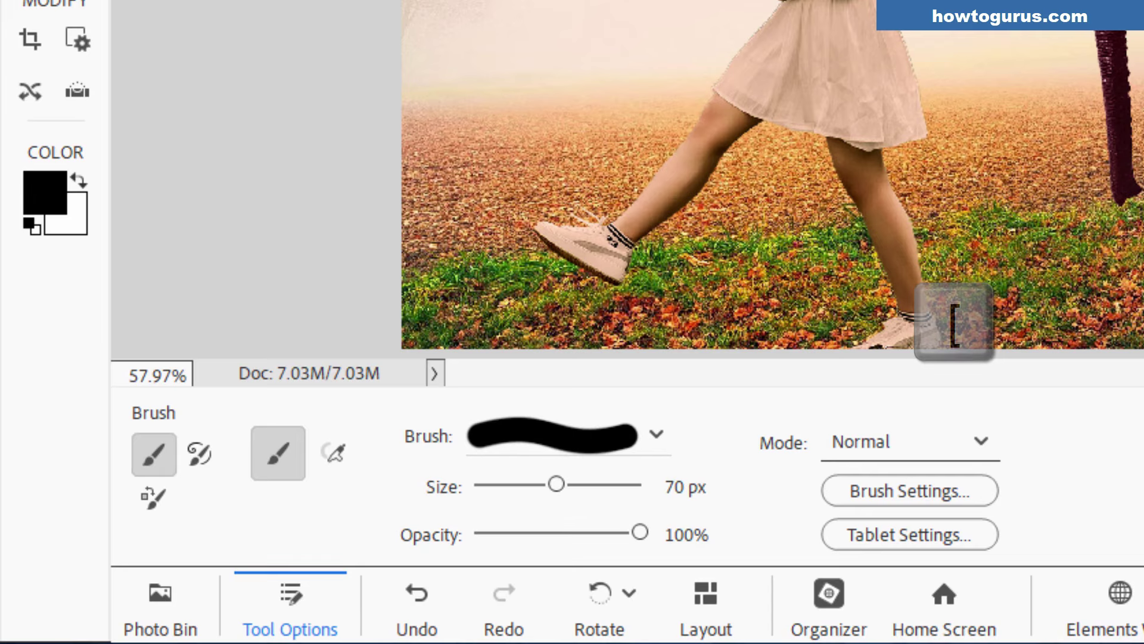
Step: Switch from the Brush to the Move tool
{"action": "key", "text": "v"}
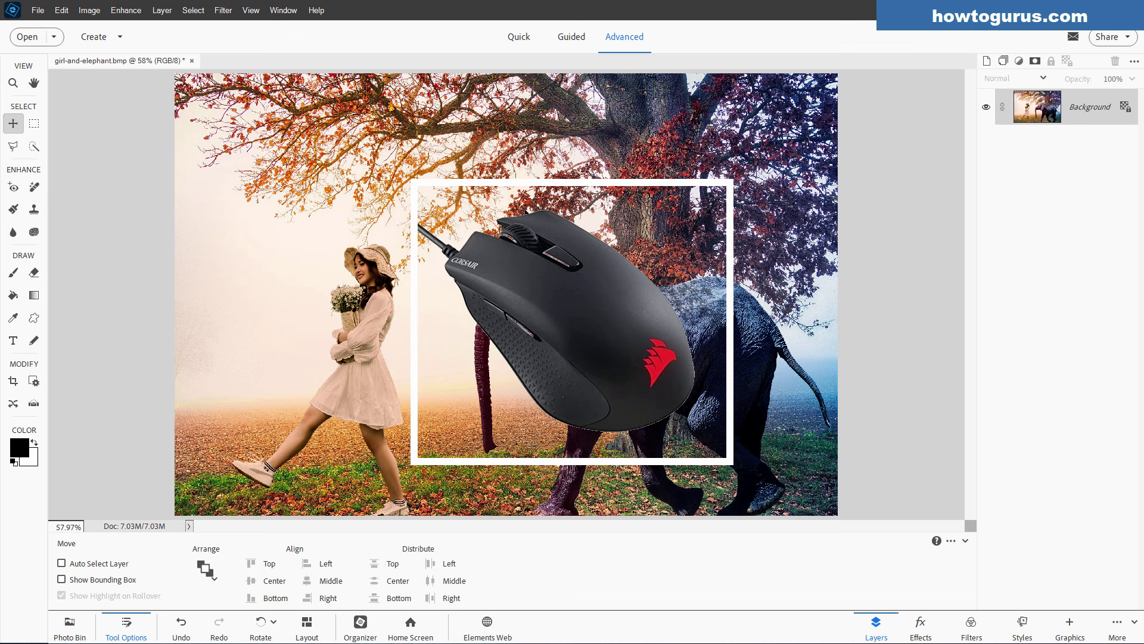
Step: Bring up the Save As and Save commands for girl-and-elephant.bmp, cancelling each without saving
{"action": "key", "text": "ctrl+shift+s"}
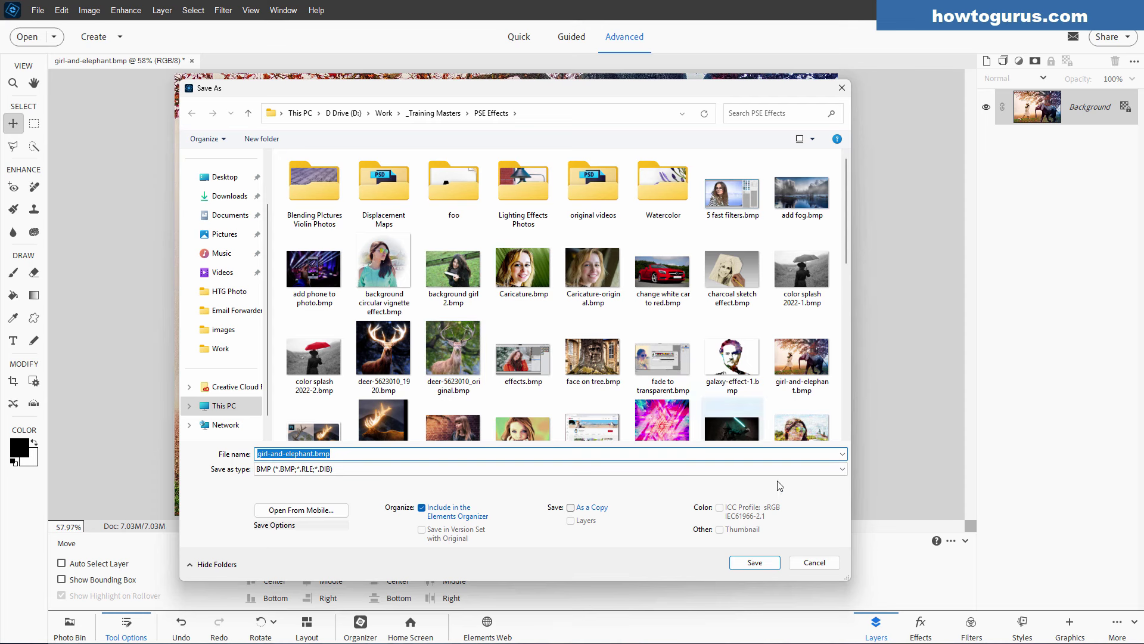
{"action": "left_click", "coordinate": [815, 562]}
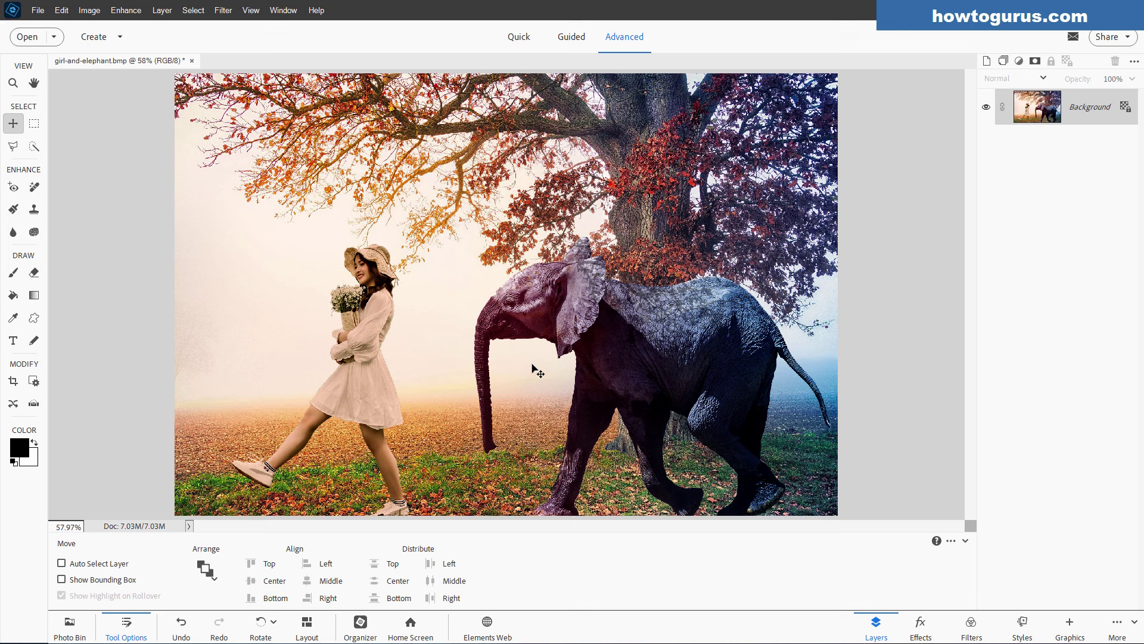
{"action": "key", "text": "ctrl+s"}
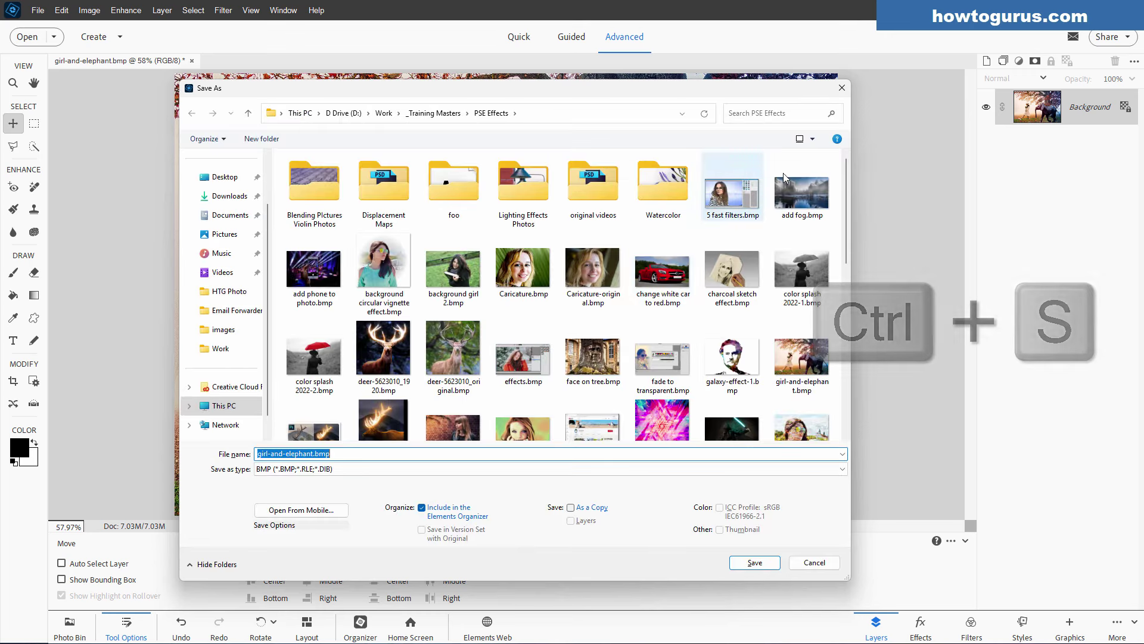
{"action": "key", "text": "Escape"}
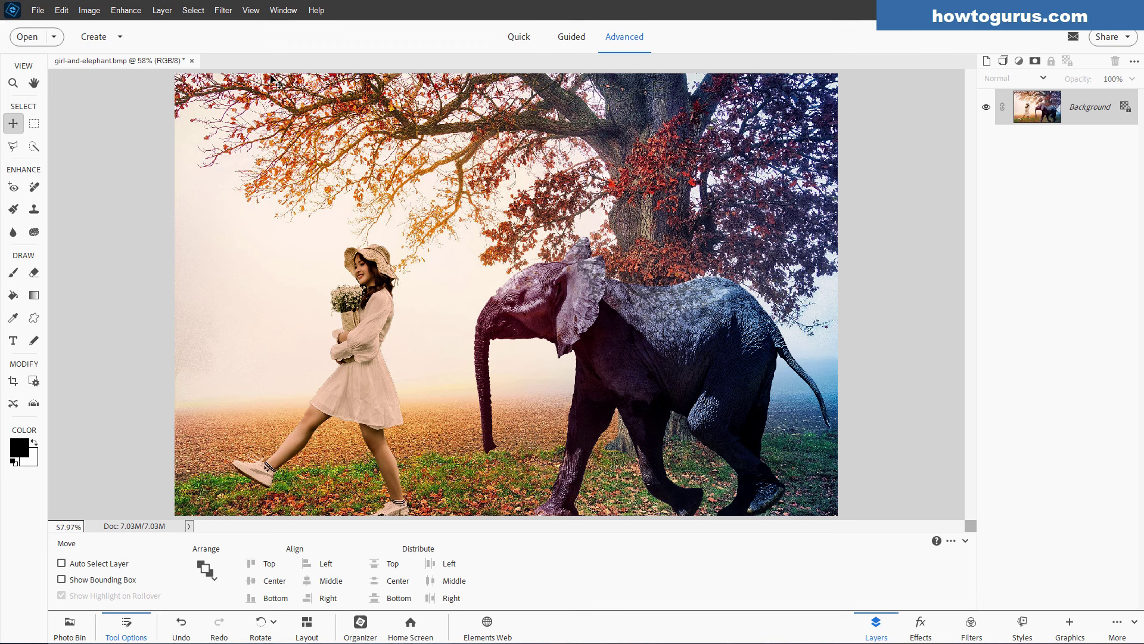
Step: Duplicate the Background layer as Background copy
{"action": "left_click", "coordinate": [194, 11]}
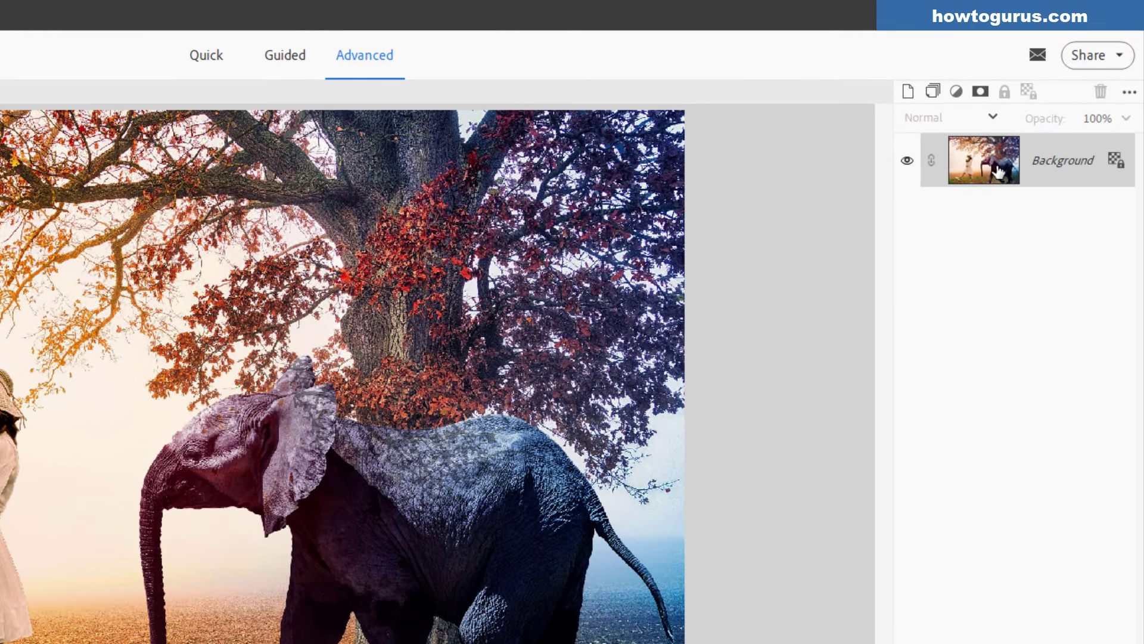
{"action": "right_click", "coordinate": [1043, 159]}
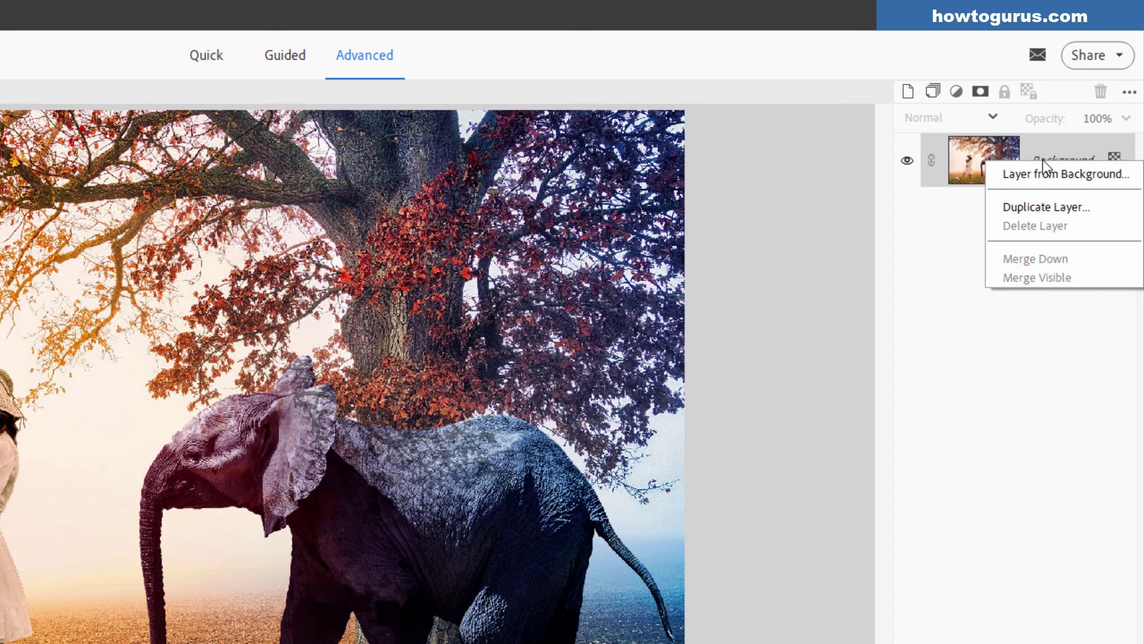
{"action": "left_click", "coordinate": [1044, 204]}
{"action": "left_click", "coordinate": [449, 292]}
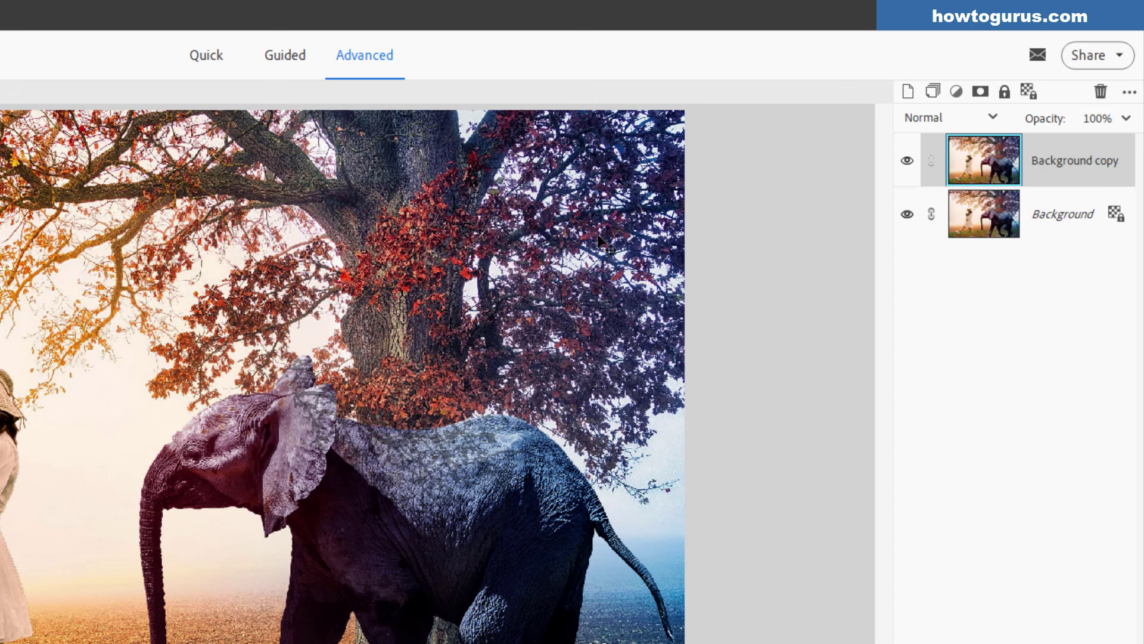
Step: Load the contents of the Background copy layer as a selection and deselect it
{"action": "key", "text": "ctrl"}
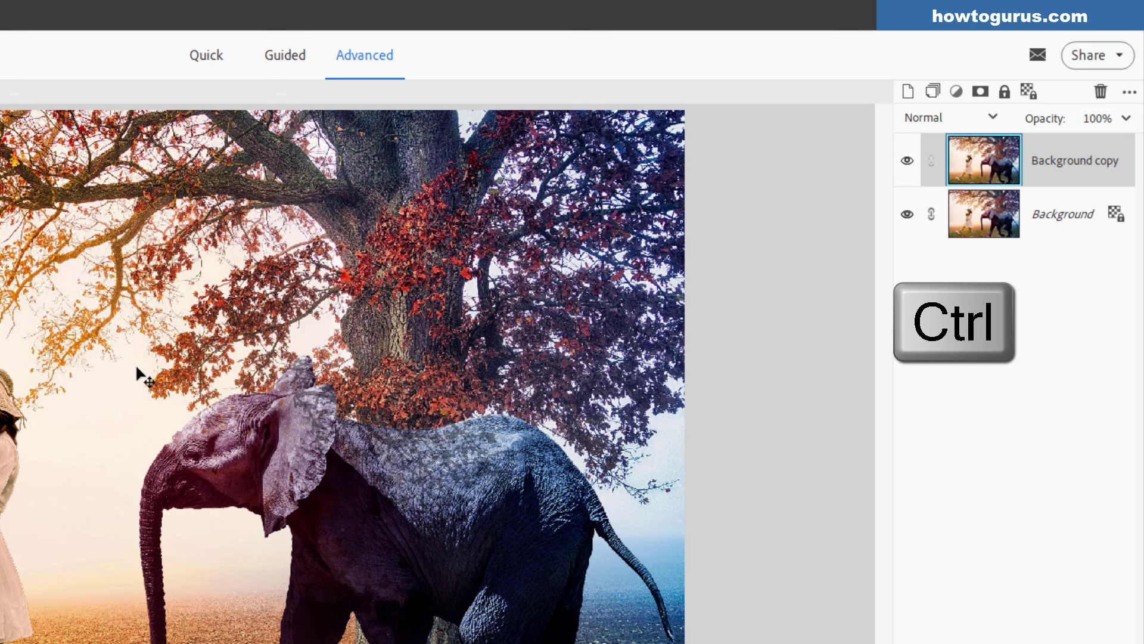
{"action": "left_click", "coordinate": [976, 167], "text": "ctrl"}
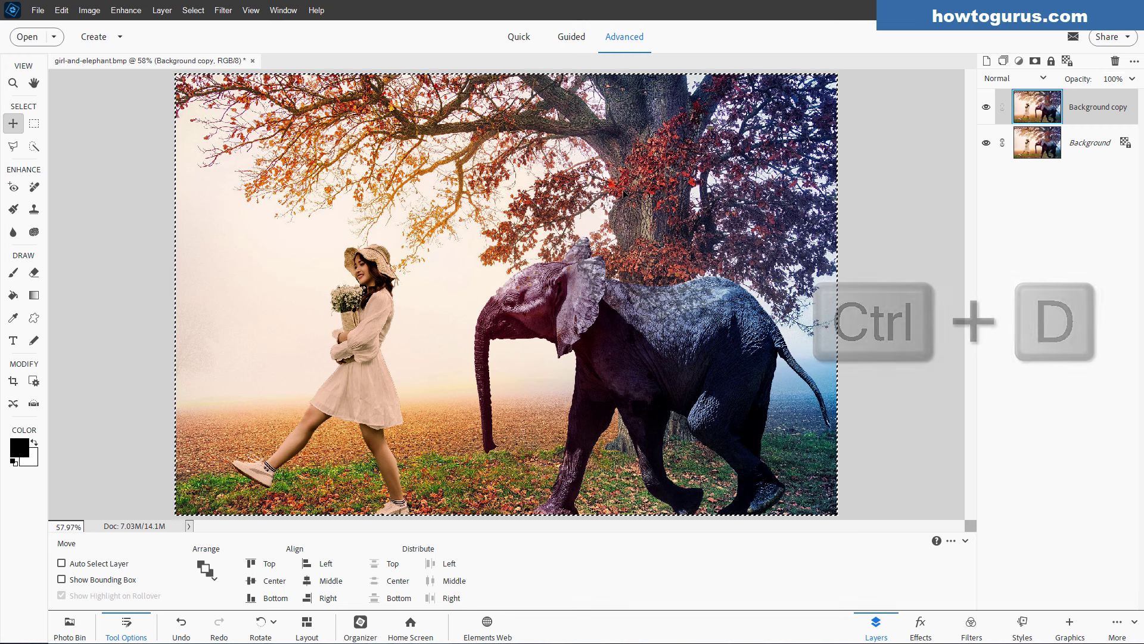
{"action": "key", "text": "ctrl+d"}
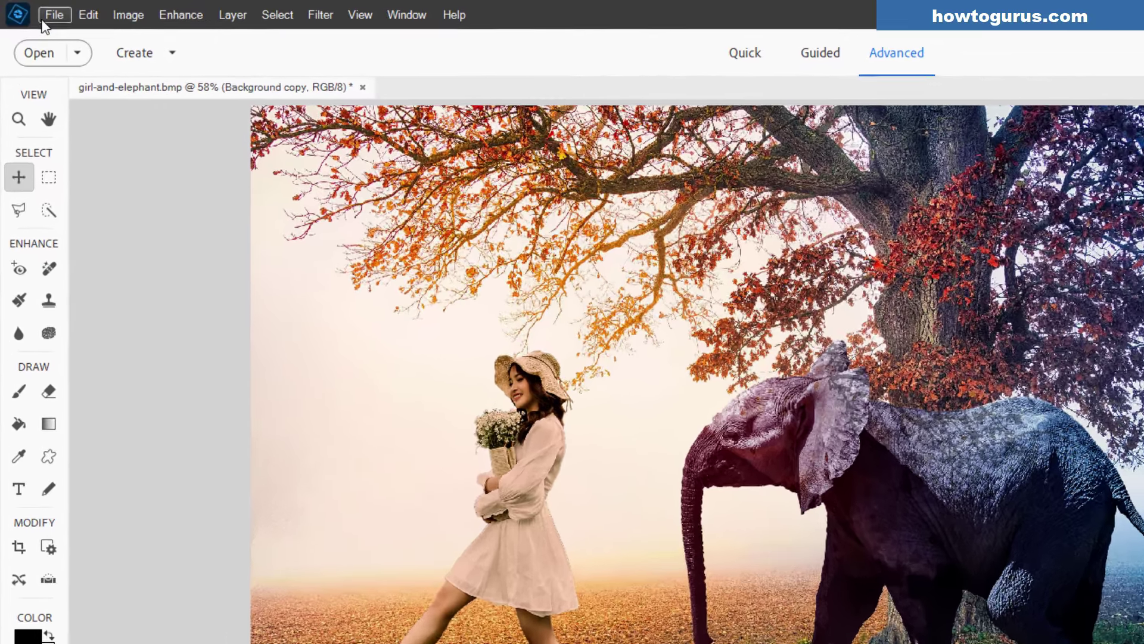
{"action": "left_click", "coordinate": [30, 13]}
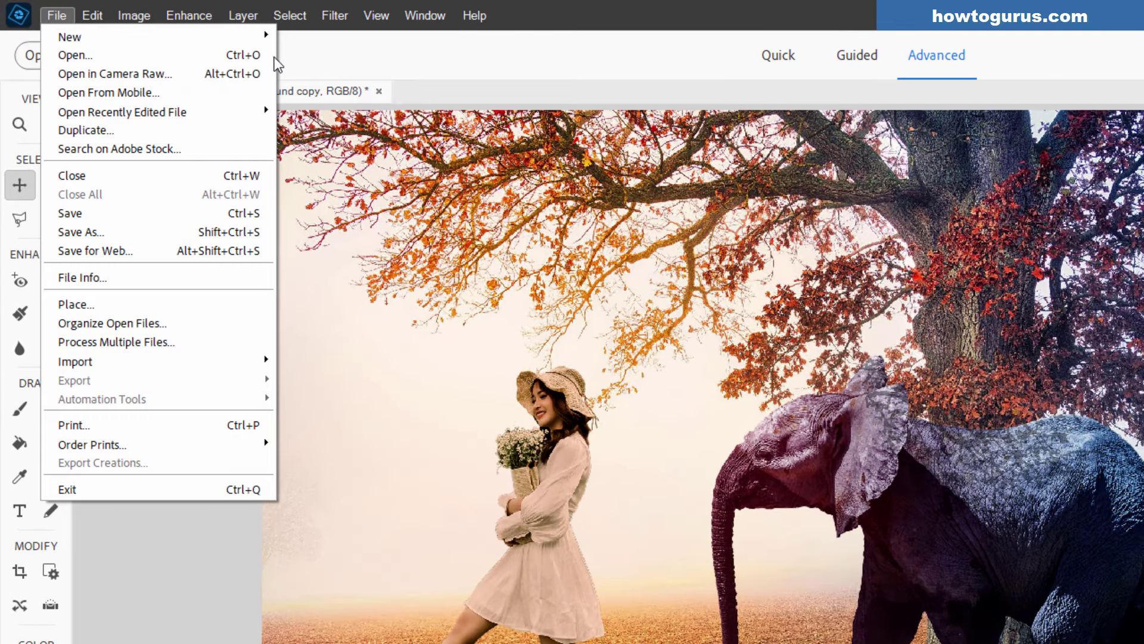
{"action": "mouse_move", "coordinate": [257, 33]}
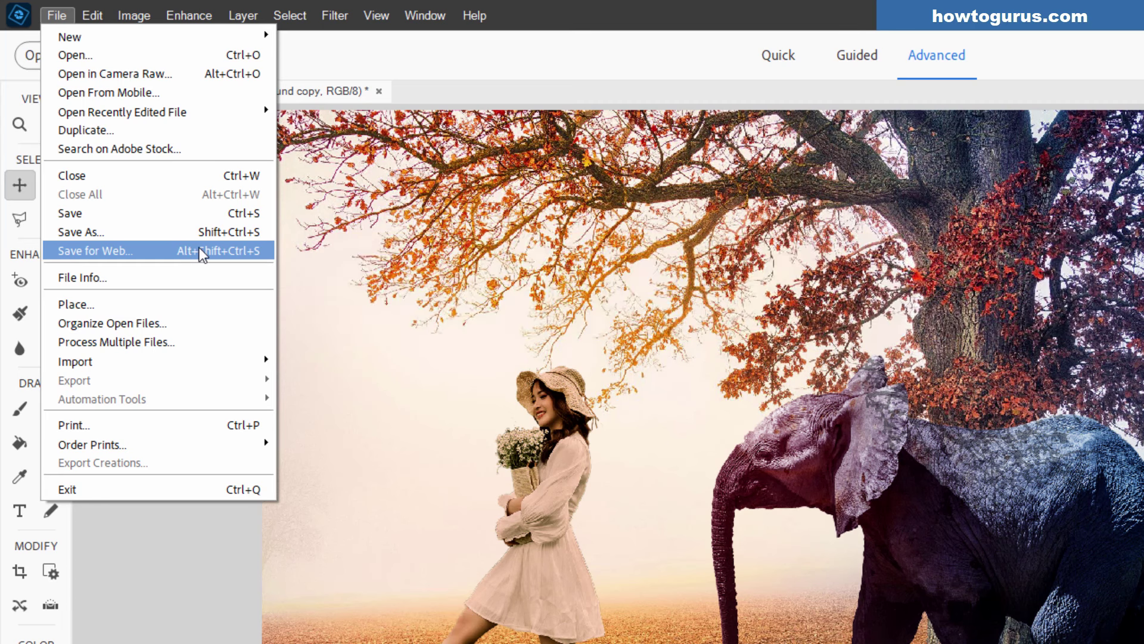
{"action": "mouse_move", "coordinate": [94, 15]}
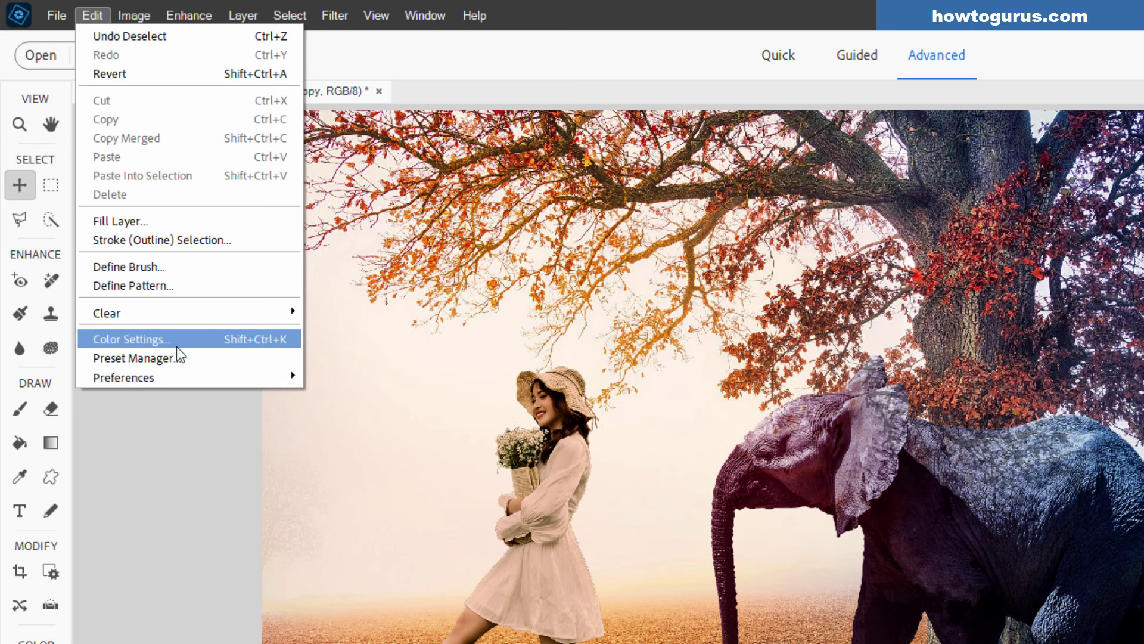
{"action": "mouse_move", "coordinate": [182, 375]}
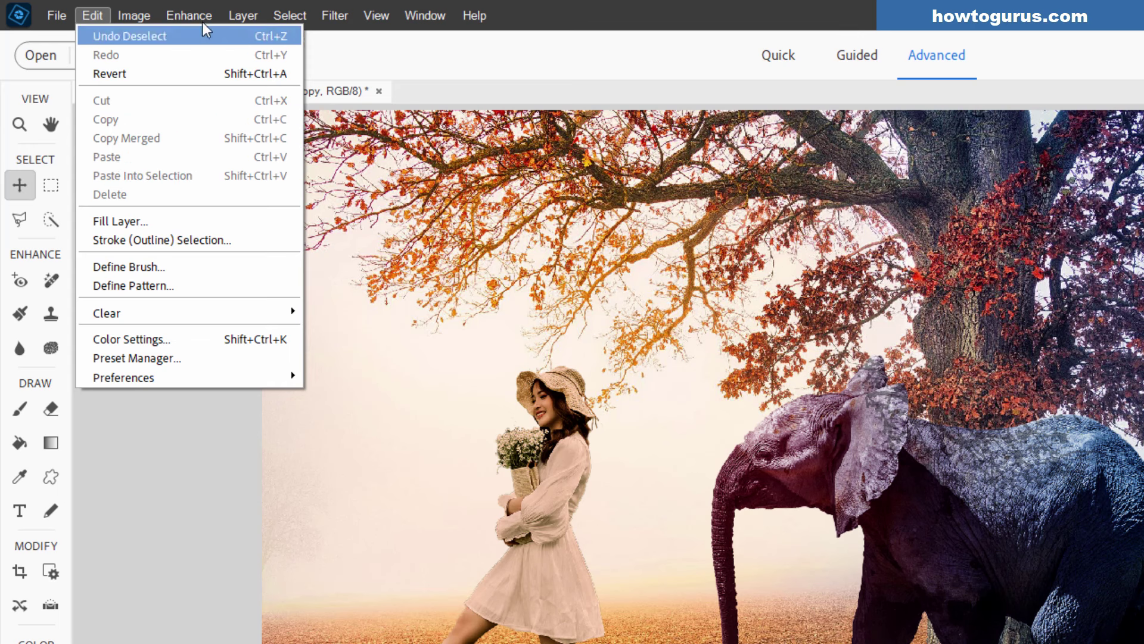
{"action": "mouse_move", "coordinate": [226, 19]}
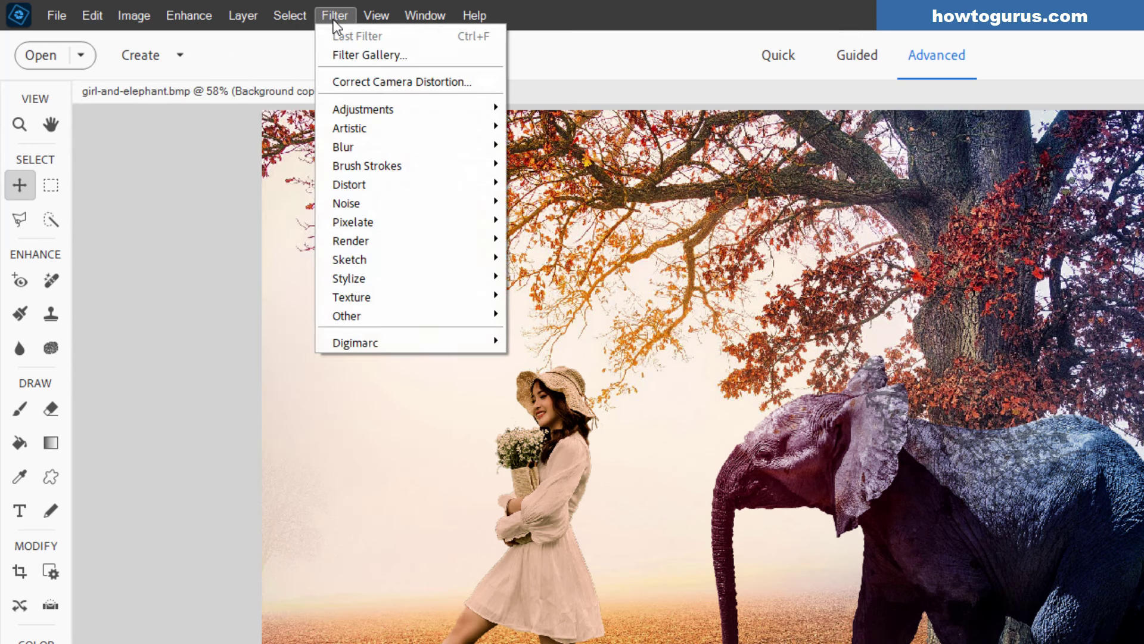
{"action": "mouse_move", "coordinate": [385, 20]}
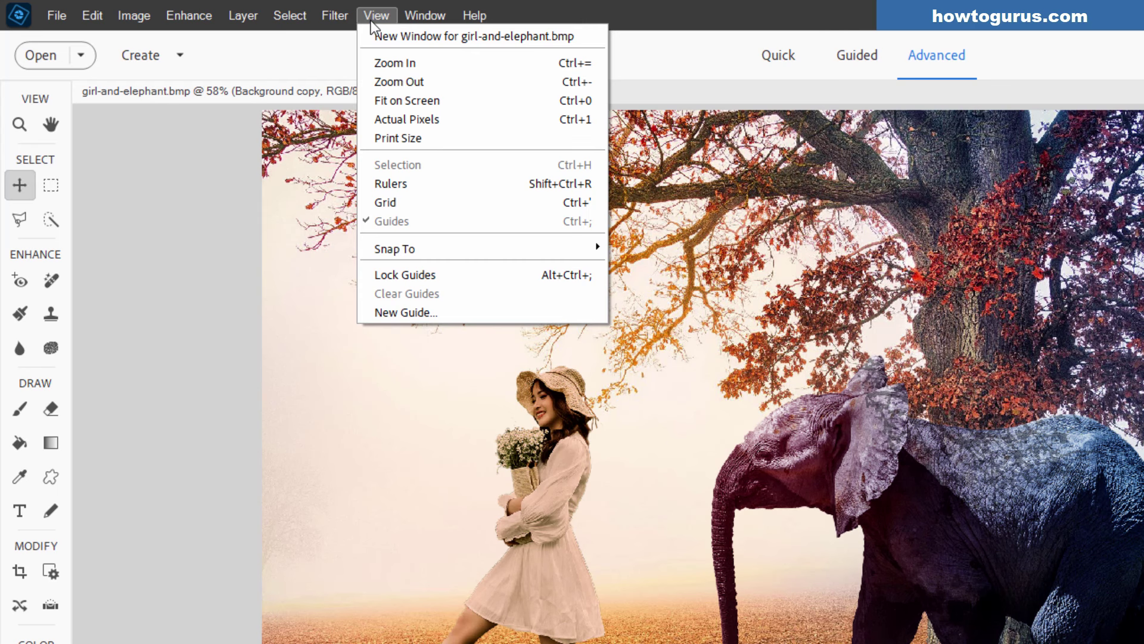
{"action": "left_click", "coordinate": [219, 292]}
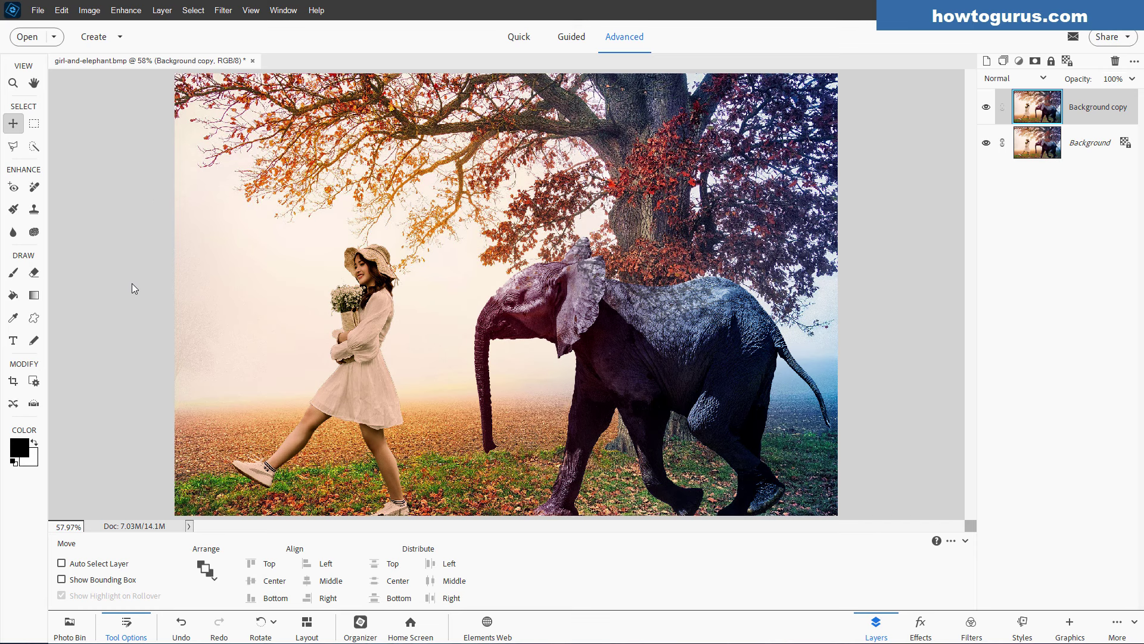
Step: Switch to the Photoshop Elements Keyboard Shortcuts document and read through its sections from Tool Shortcuts to Enhance
{"action": "key", "text": "alt+Tab"}
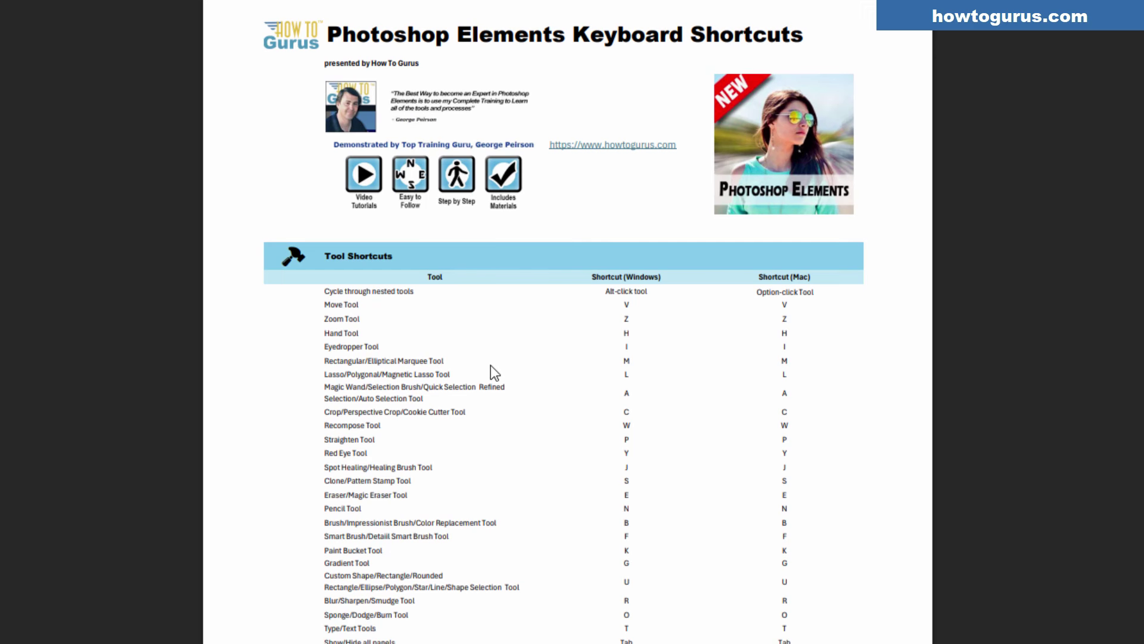
{"action": "scroll", "coordinate": [491, 365], "scroll_direction": "down", "scroll_amount": 8}
{"action": "scroll", "coordinate": [482, 314], "scroll_direction": "down", "scroll_amount": 14}
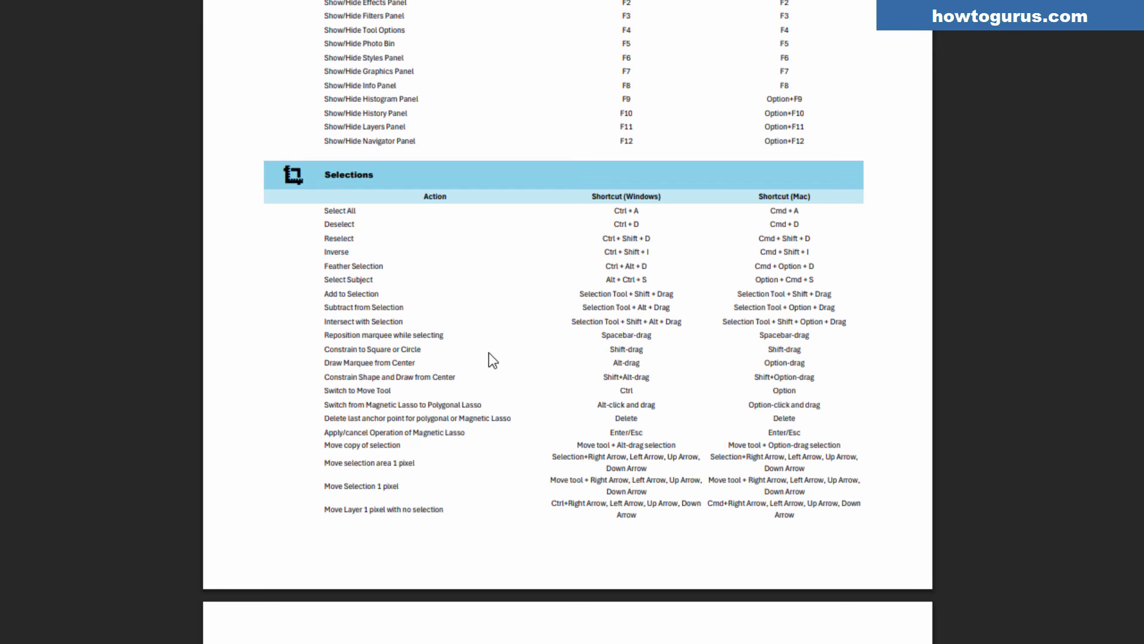
{"action": "scroll", "coordinate": [489, 358], "scroll_direction": "down", "scroll_amount": 8}
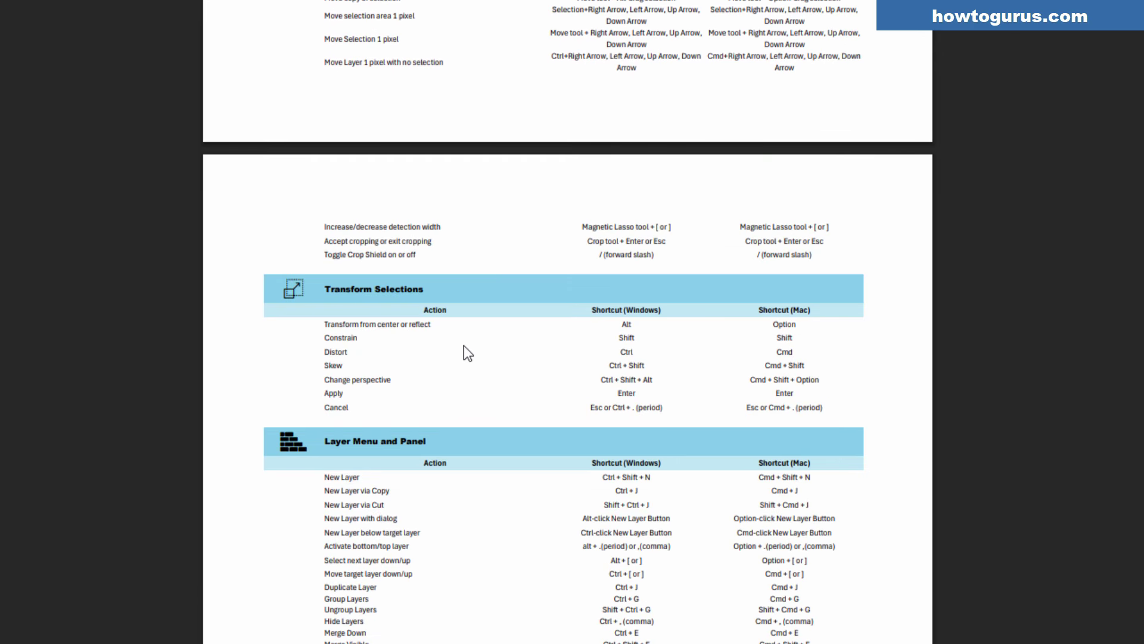
{"action": "scroll", "coordinate": [465, 347], "scroll_direction": "down", "scroll_amount": 5}
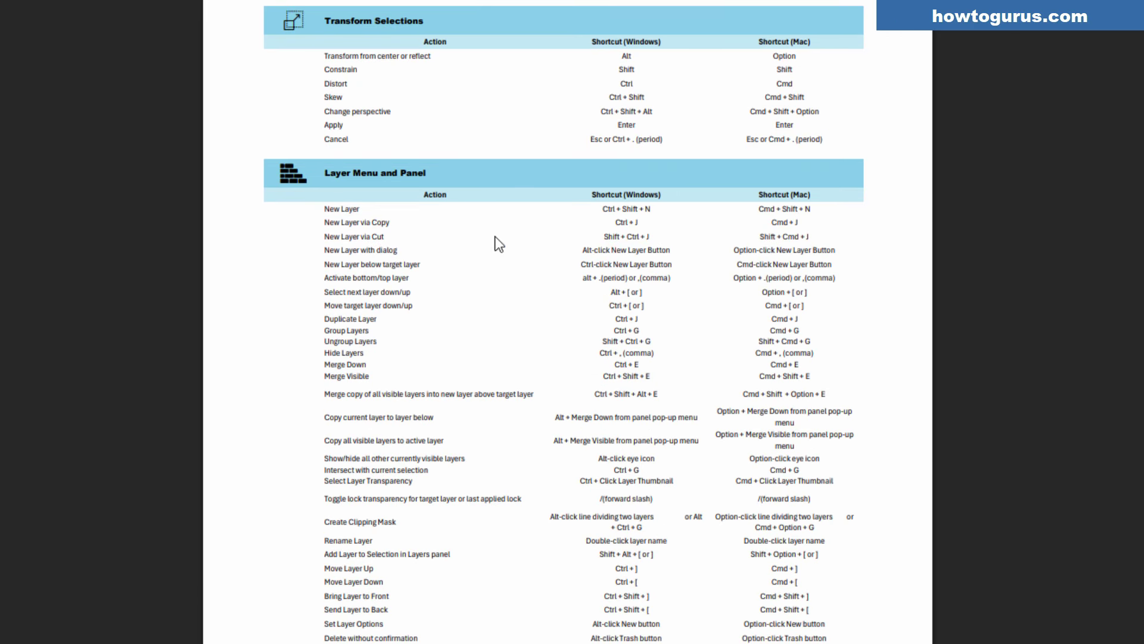
{"action": "scroll", "coordinate": [480, 366], "scroll_direction": "down", "scroll_amount": 4}
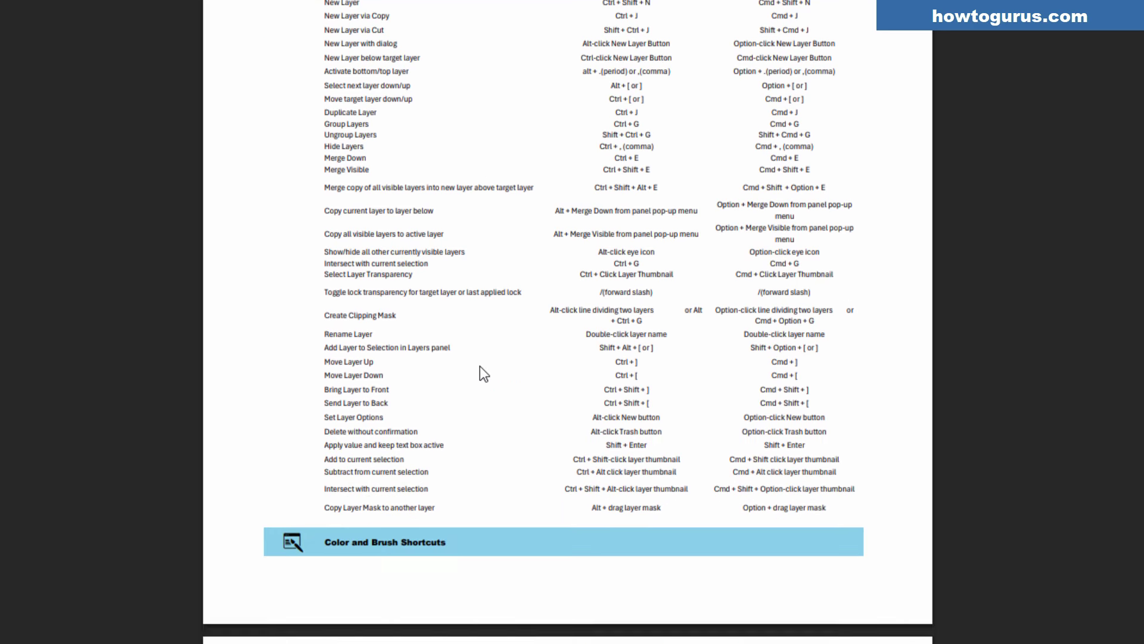
{"action": "scroll", "coordinate": [481, 366], "scroll_direction": "down", "scroll_amount": 5}
{"action": "scroll", "coordinate": [471, 355], "scroll_direction": "down", "scroll_amount": 4}
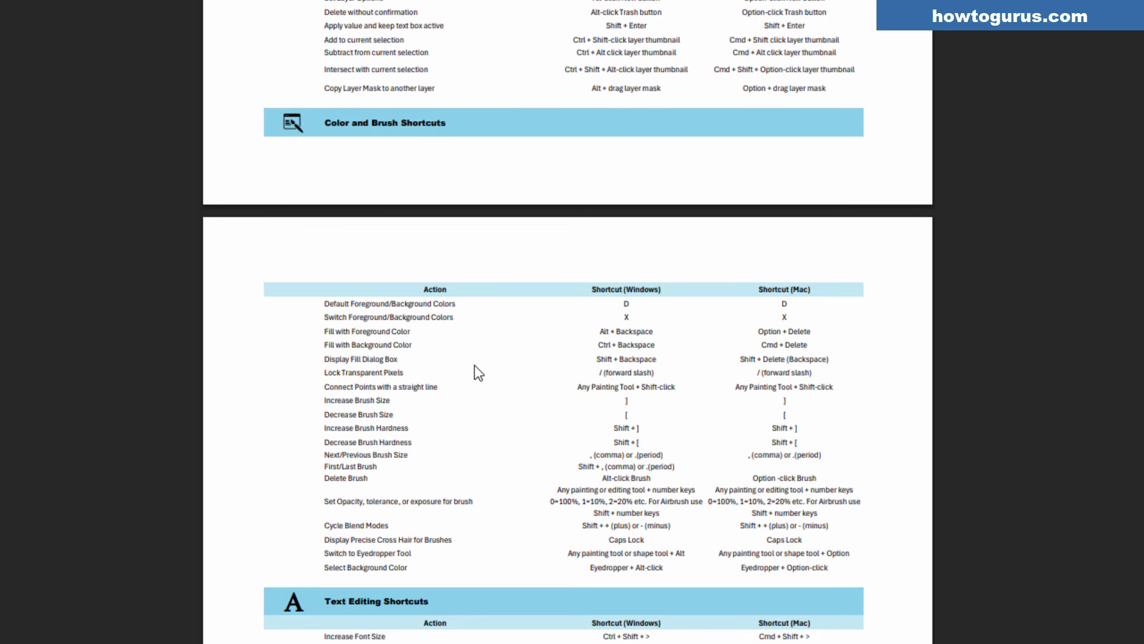
{"action": "scroll", "coordinate": [467, 465], "scroll_direction": "down", "scroll_amount": 7}
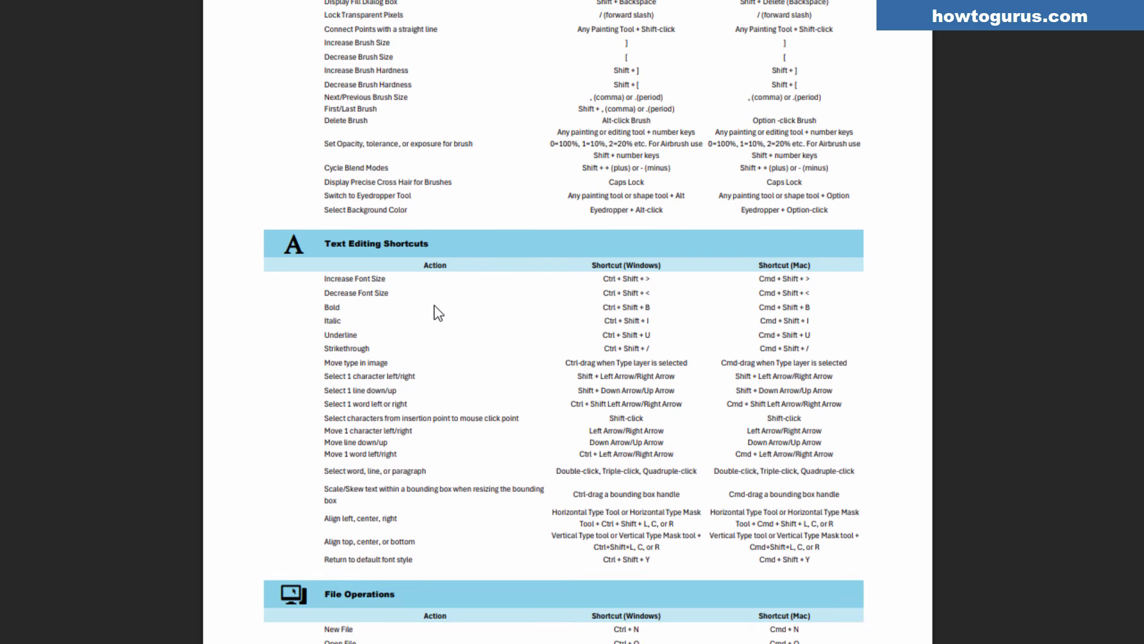
{"action": "scroll", "coordinate": [434, 417], "scroll_direction": "down", "scroll_amount": 5}
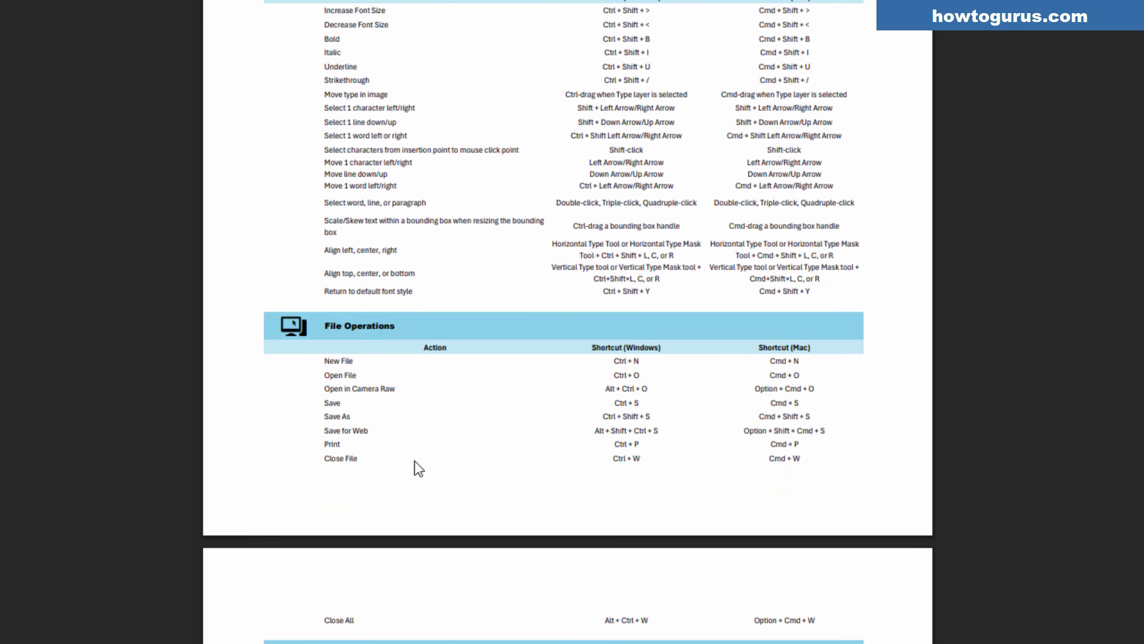
{"action": "scroll", "coordinate": [414, 456], "scroll_direction": "down", "scroll_amount": 8}
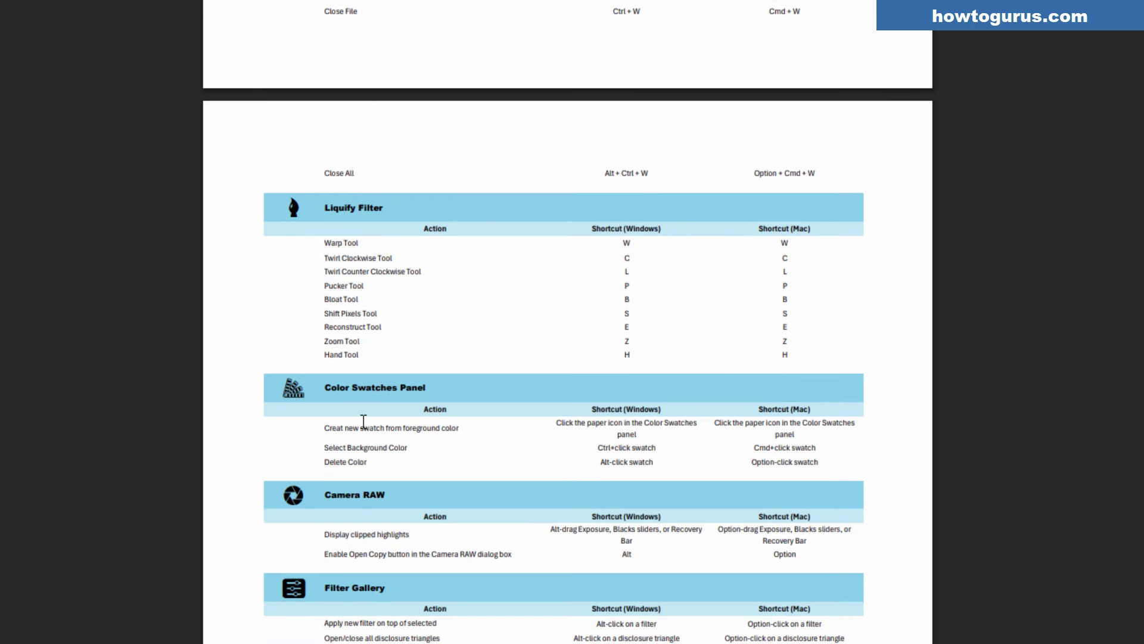
{"action": "scroll", "coordinate": [477, 536], "scroll_direction": "down", "scroll_amount": 1}
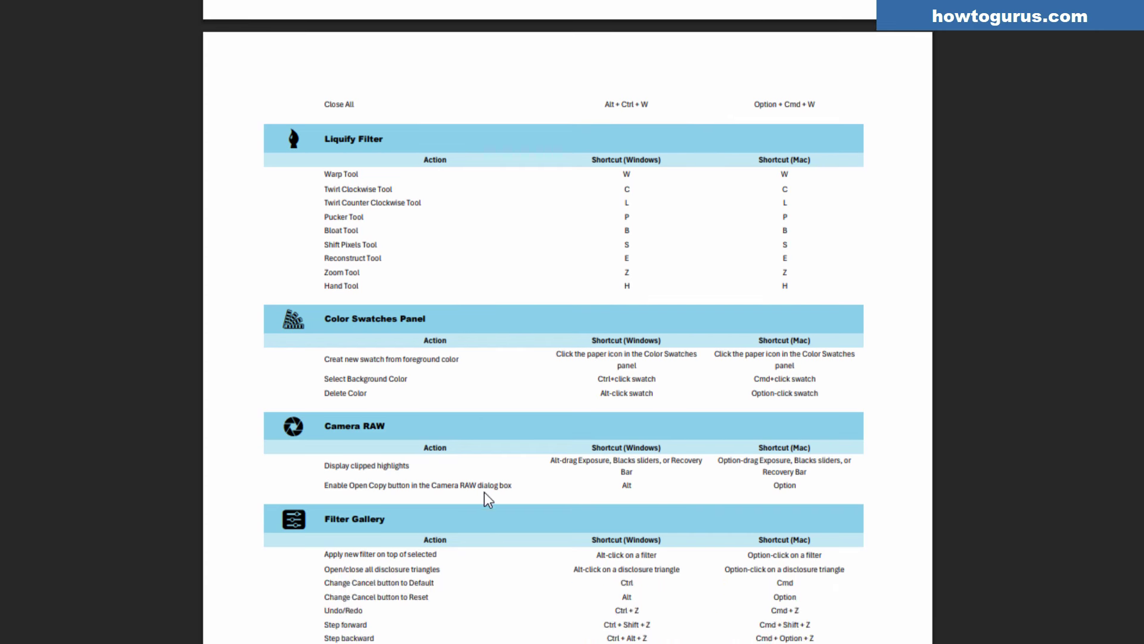
{"action": "scroll", "coordinate": [483, 489], "scroll_direction": "down", "scroll_amount": 7}
{"action": "scroll", "coordinate": [455, 391], "scroll_direction": "down", "scroll_amount": 6}
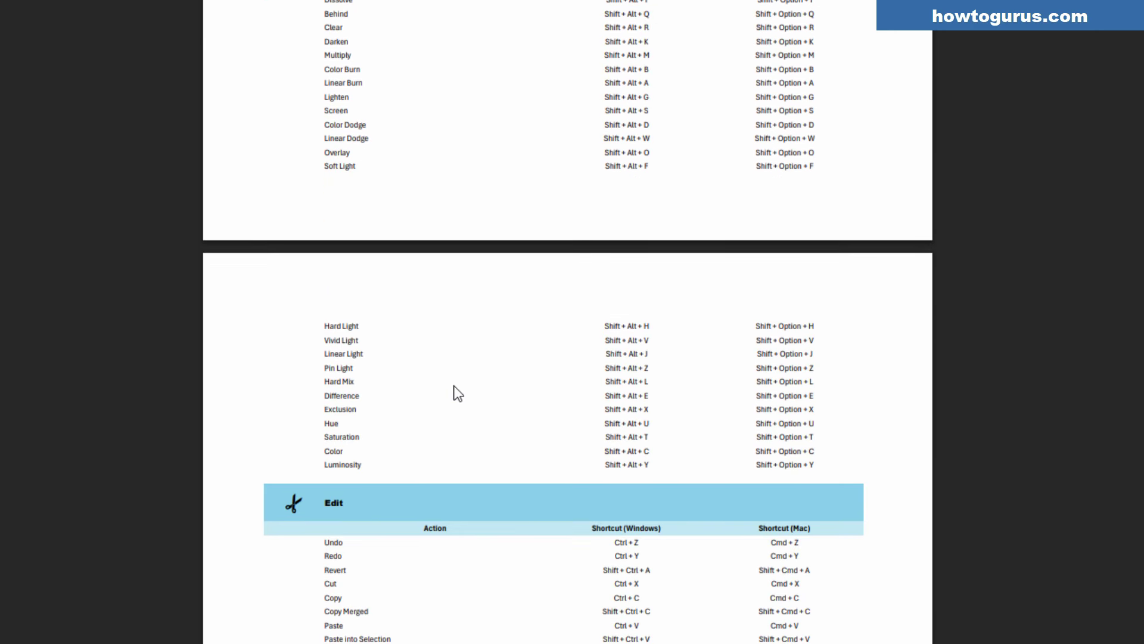
{"action": "scroll", "coordinate": [456, 393], "scroll_direction": "down", "scroll_amount": 5}
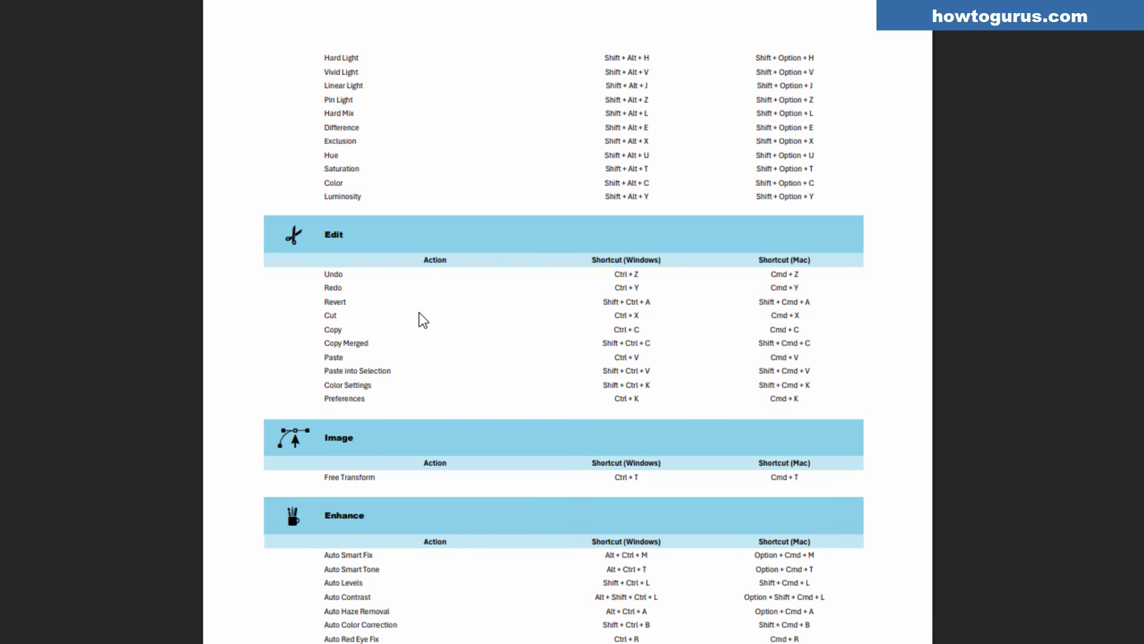
{"action": "scroll", "coordinate": [423, 334], "scroll_direction": "down", "scroll_amount": 2}
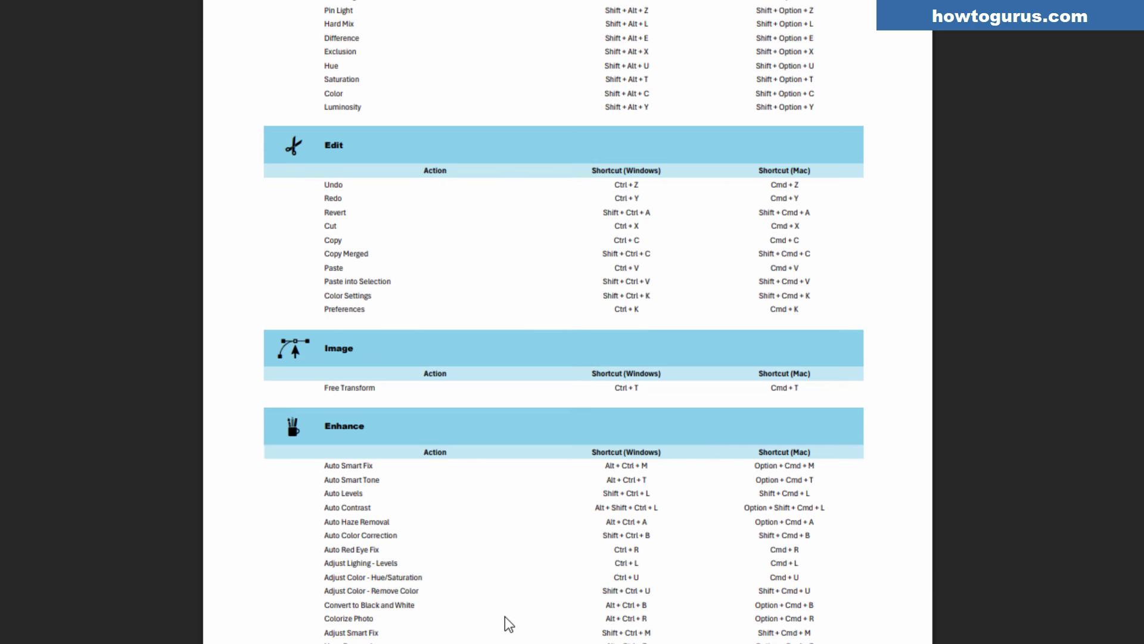
Step: Go back up through the shortcuts document to its Tool Shortcuts section at the beginning
{"action": "scroll", "coordinate": [516, 620], "scroll_direction": "up", "scroll_amount": 20}
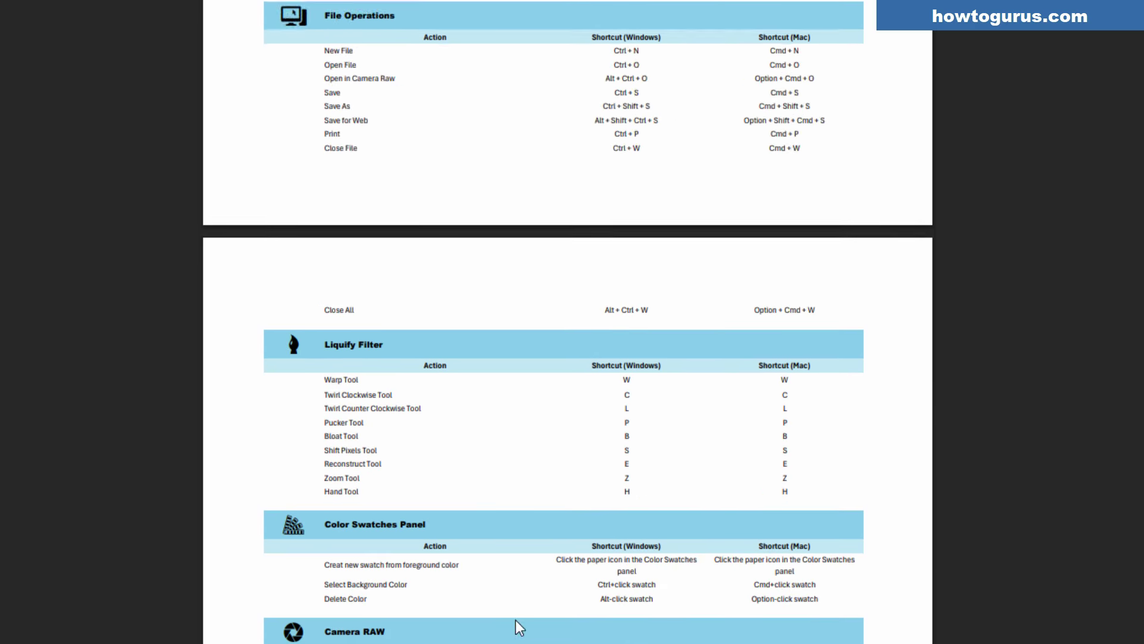
{"action": "scroll", "coordinate": [516, 620], "scroll_direction": "up", "scroll_amount": 20}
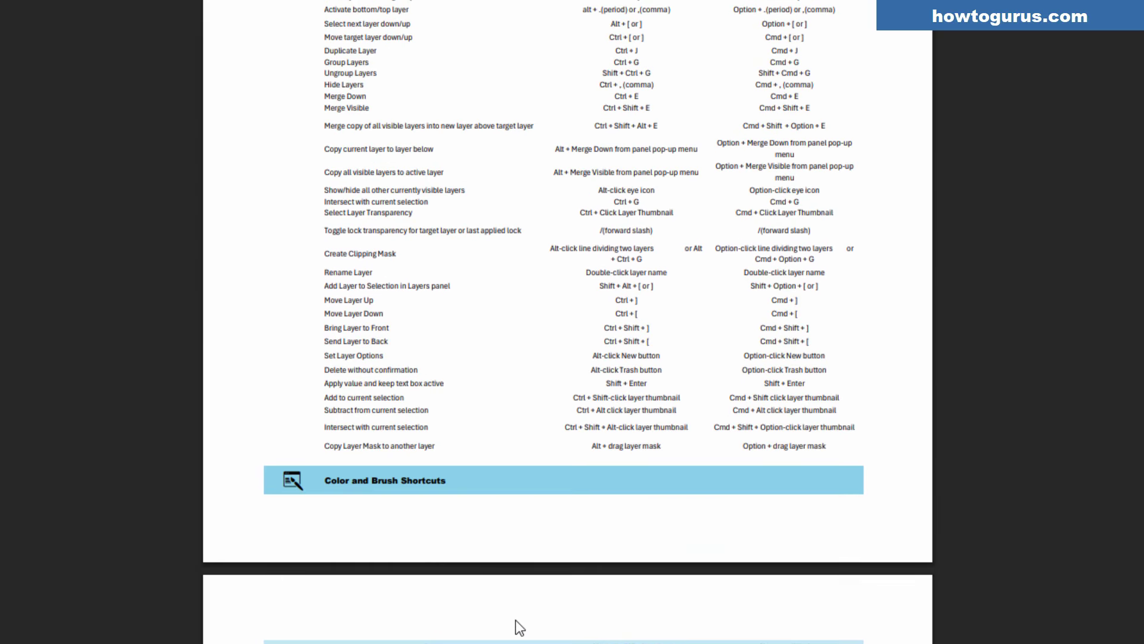
{"action": "scroll", "coordinate": [516, 620], "scroll_direction": "up", "scroll_amount": 8}
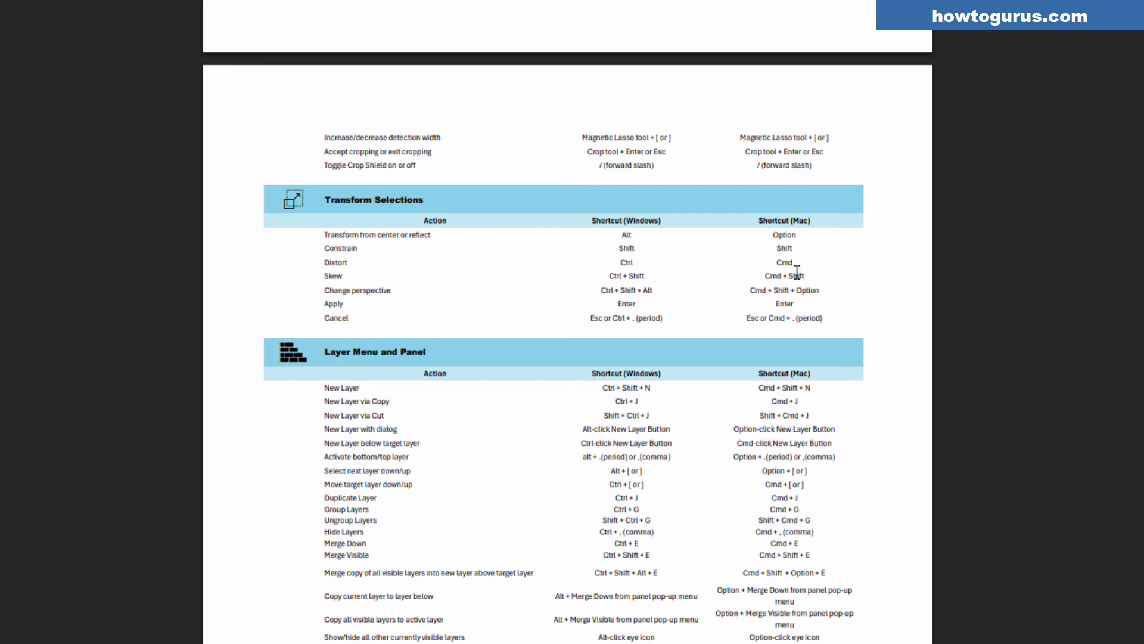
{"action": "scroll", "coordinate": [670, 453], "scroll_direction": "up", "scroll_amount": 15}
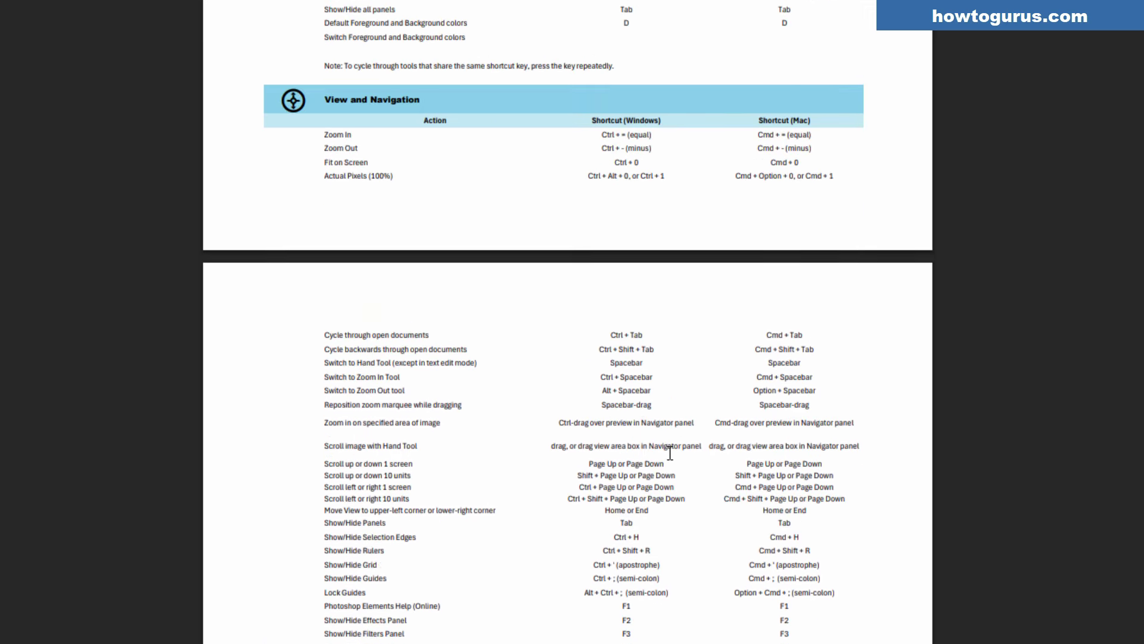
{"action": "scroll", "coordinate": [670, 453], "scroll_direction": "up", "scroll_amount": 10}
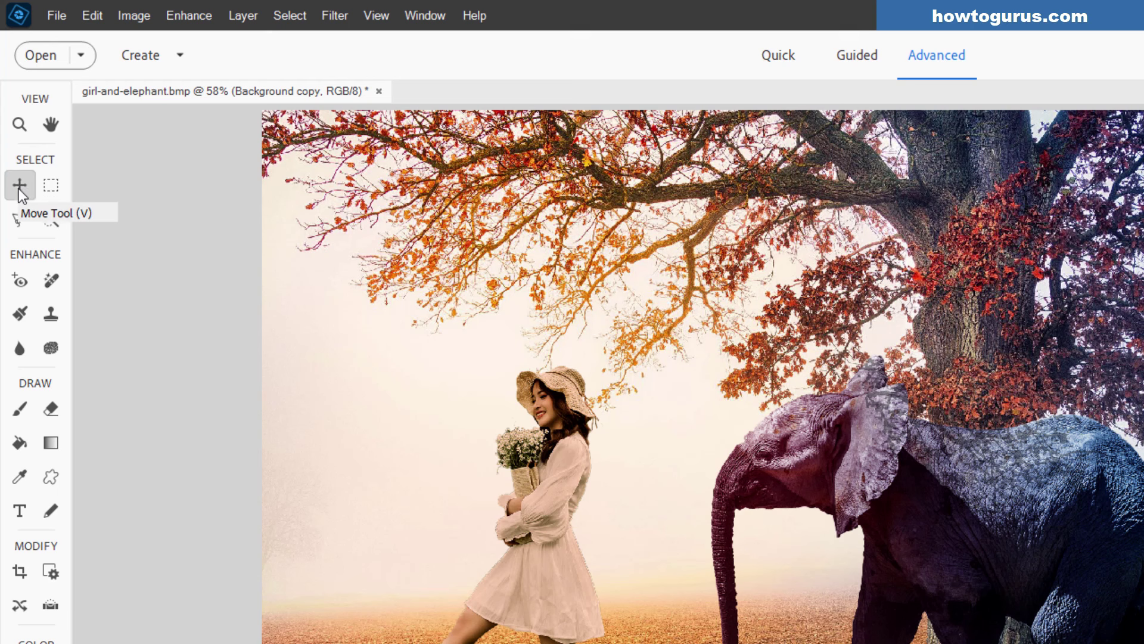
Step: Switch from the Move tool to the Brush tool and back to the Move tool in the photo document
{"action": "key", "text": "v"}
{"action": "key", "text": "b"}
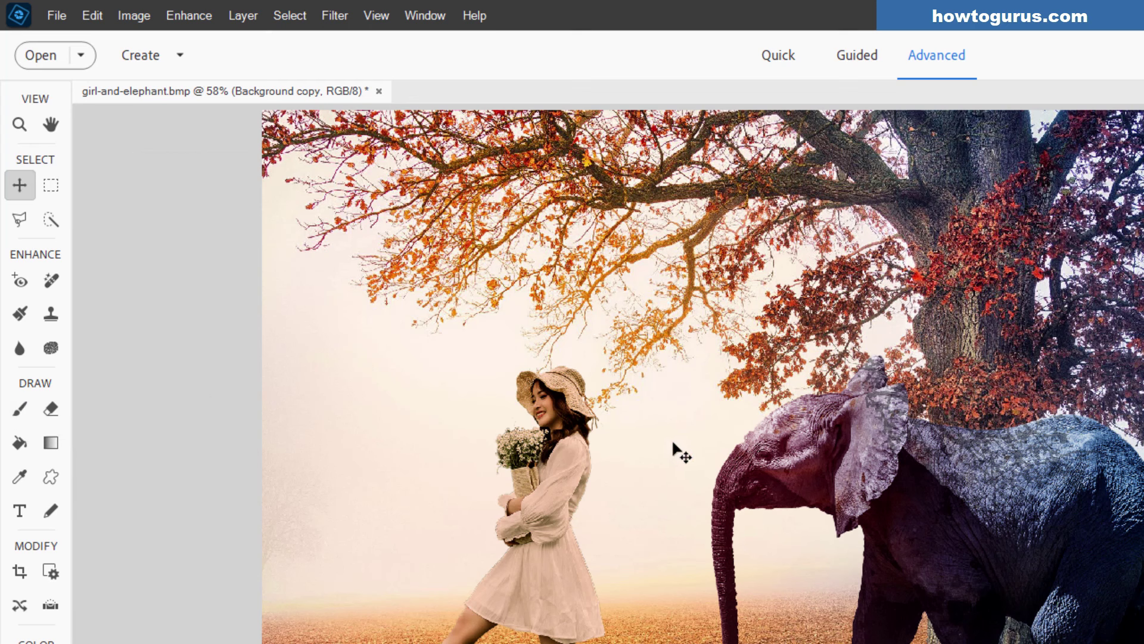
{"action": "key", "text": "b"}
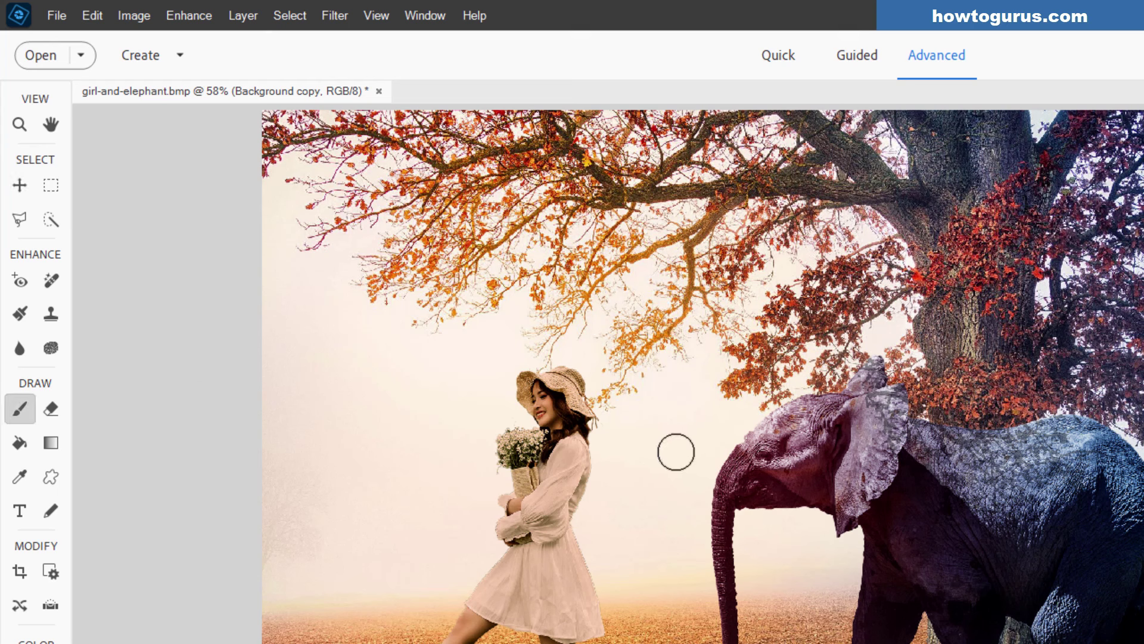
{"action": "key", "text": "v"}
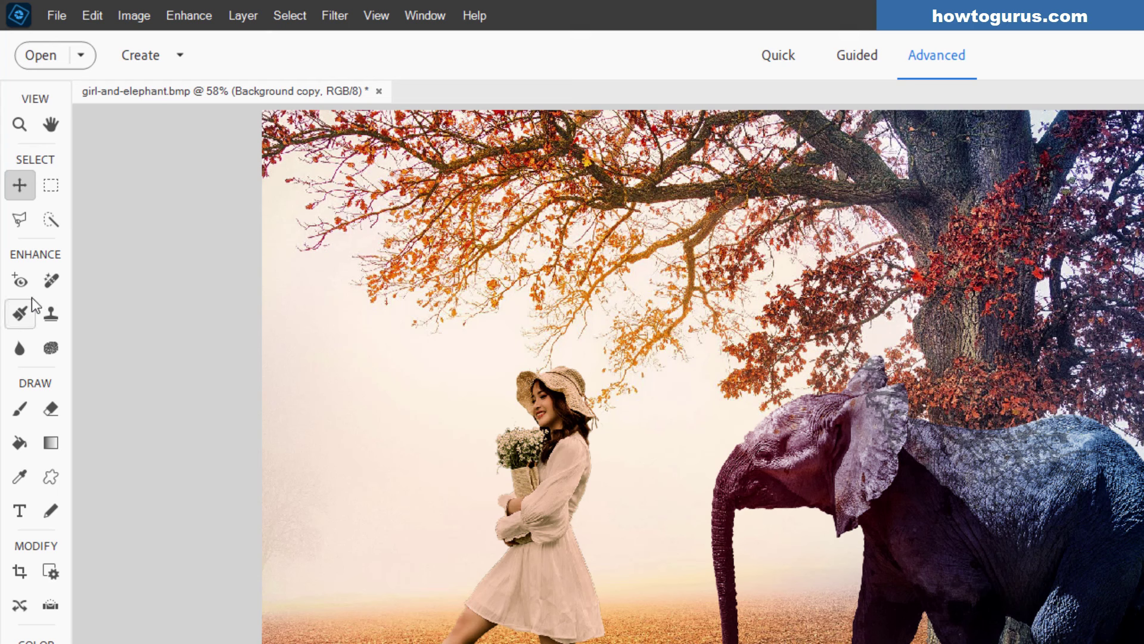
Step: Activate the Eyedropper and the Pencil tool in turn, and return to the Move tool
{"action": "left_click", "coordinate": [20, 478]}
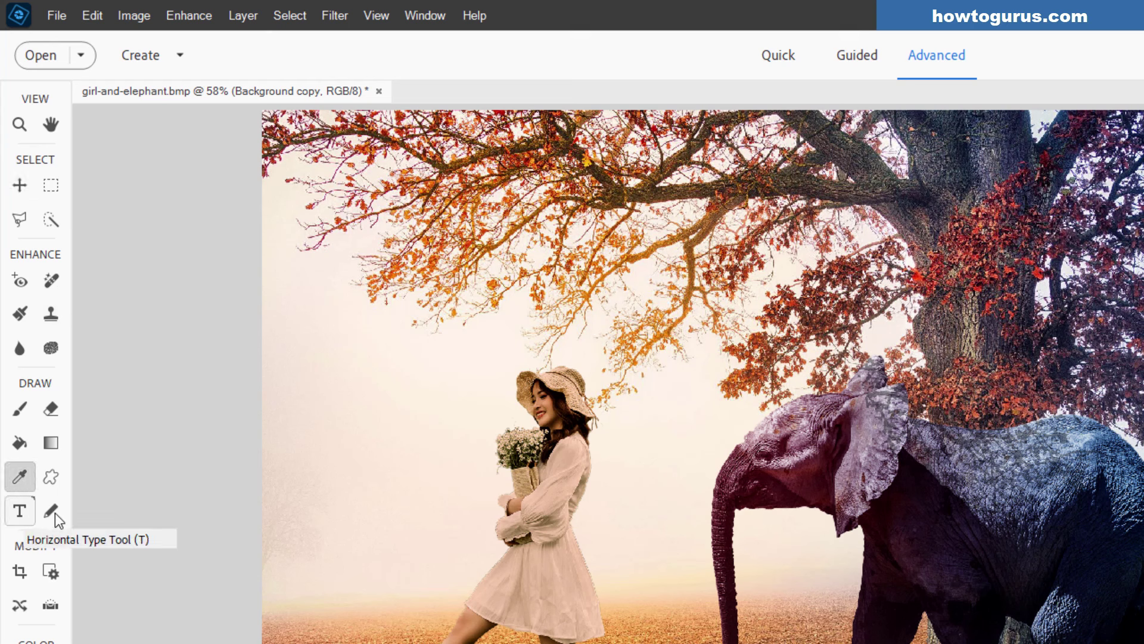
{"action": "left_click", "coordinate": [56, 511]}
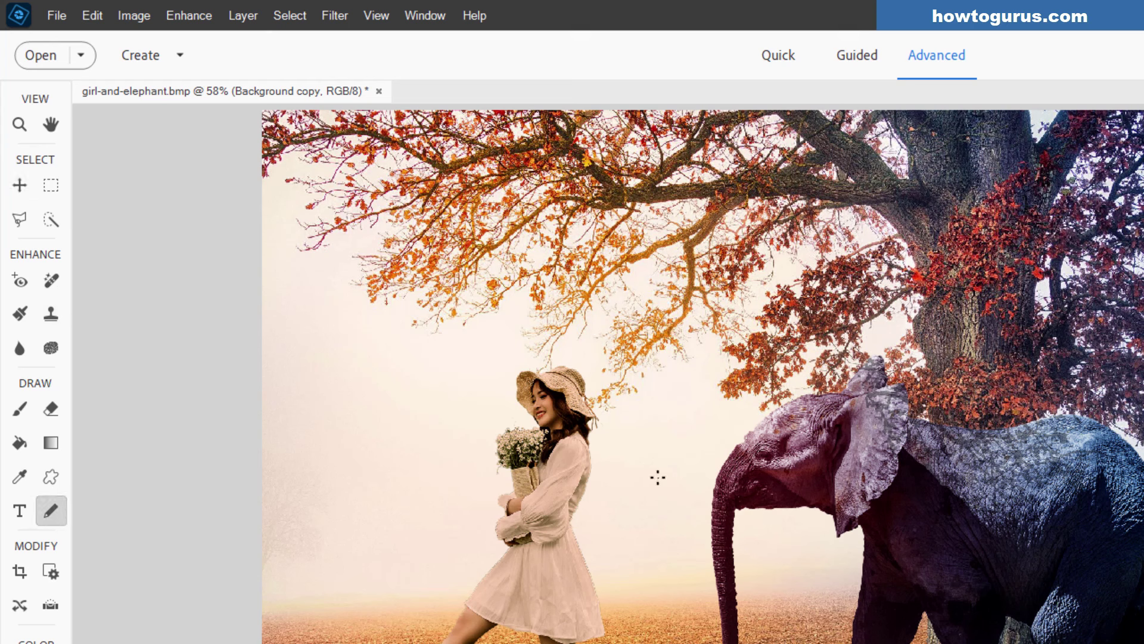
{"action": "key", "text": "v"}
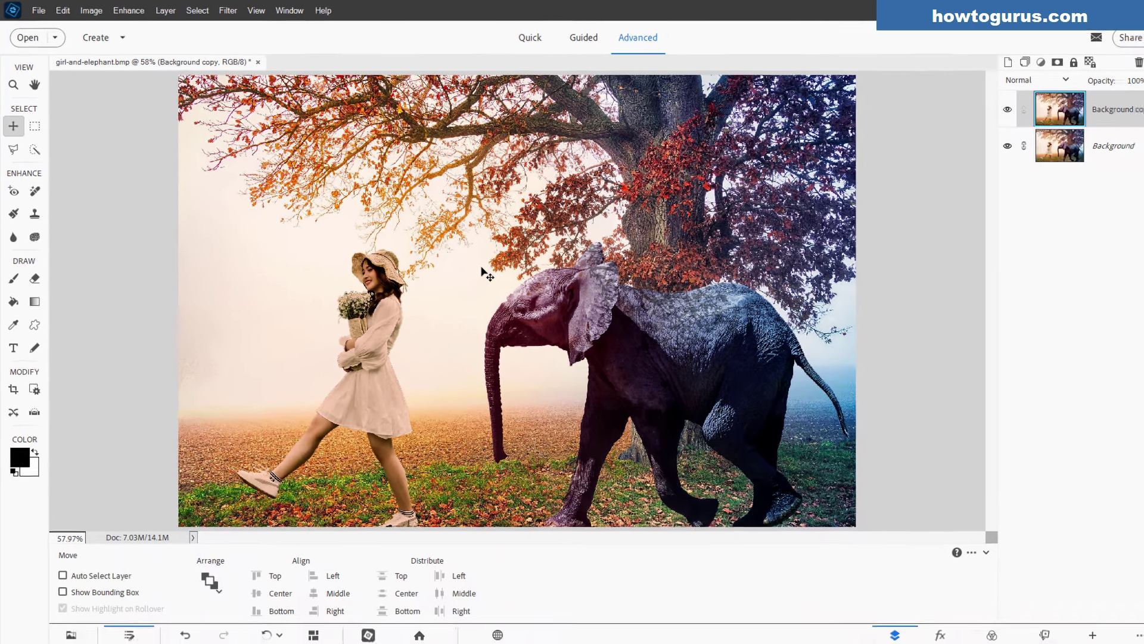
Step: Toggle all panels off and on several times, leaving them hidden
{"action": "key", "text": "Tab"}
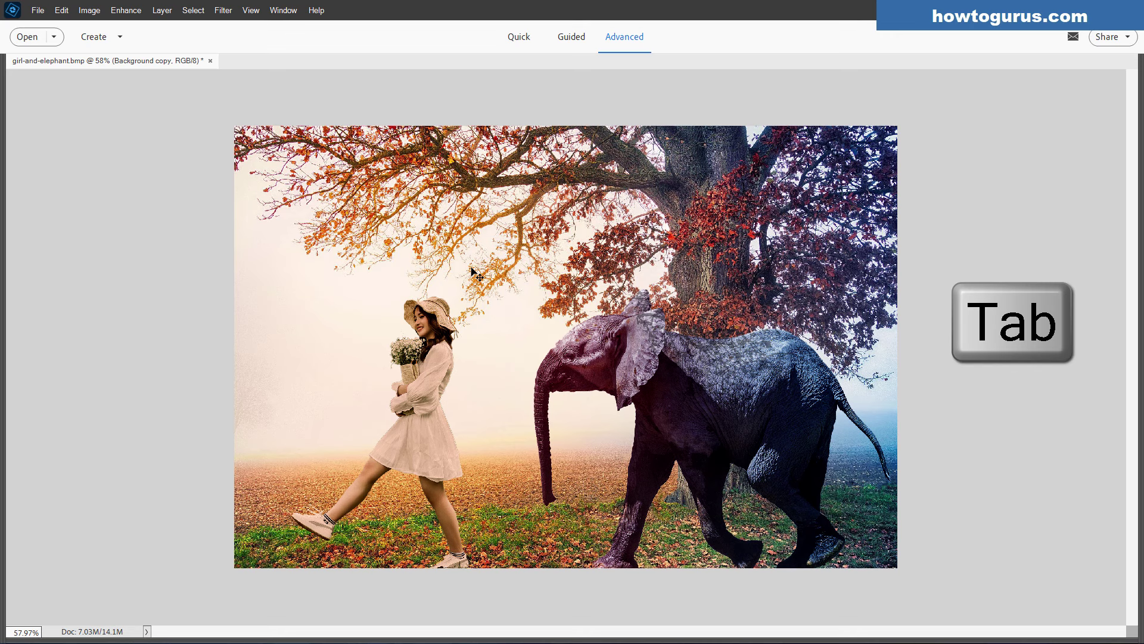
{"action": "key", "text": "Tab"}
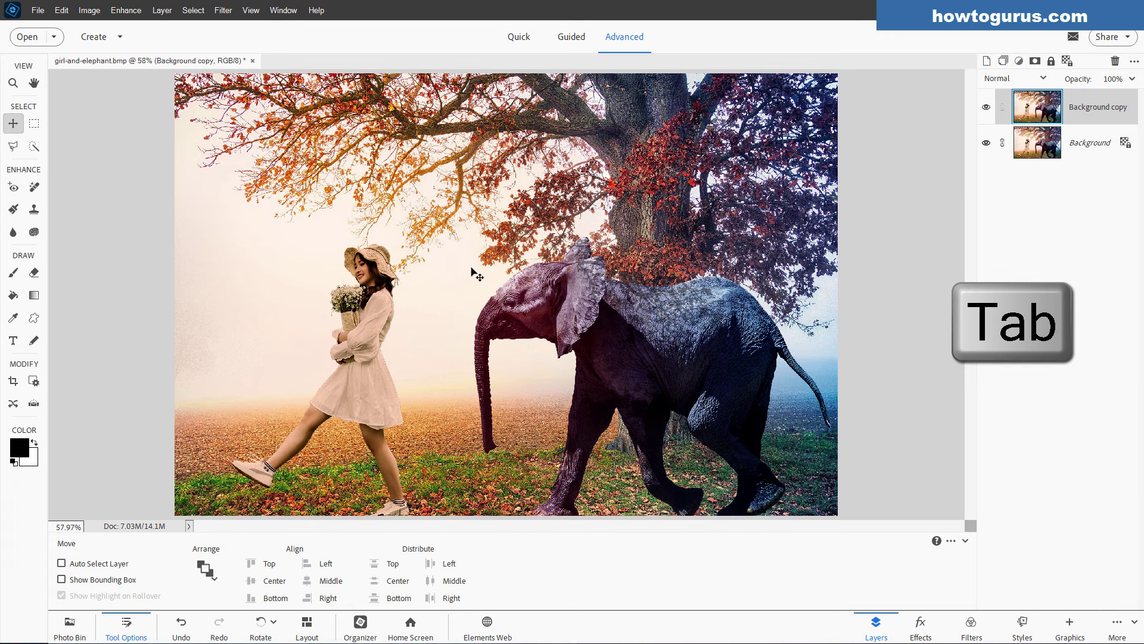
{"action": "key", "text": "Tab"}
{"action": "key", "text": "Tab"}
{"action": "key", "text": "Tab"}
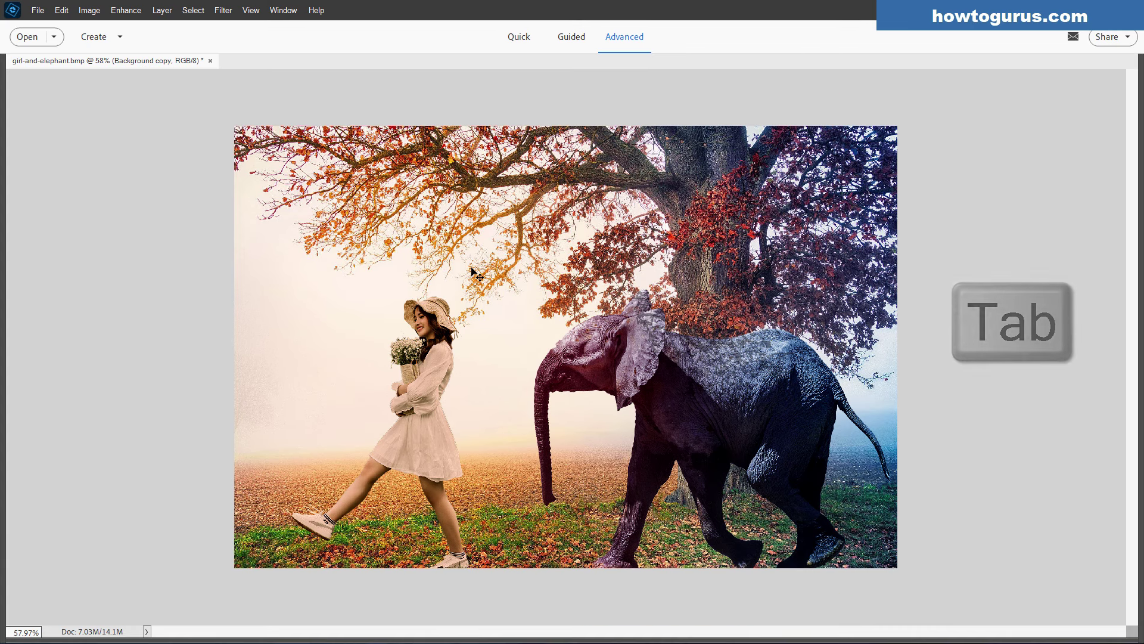
Step: Fit the photo on screen in the enlarged workspace, show the panels again and refit the photo
{"action": "key", "text": "ctrl+0"}
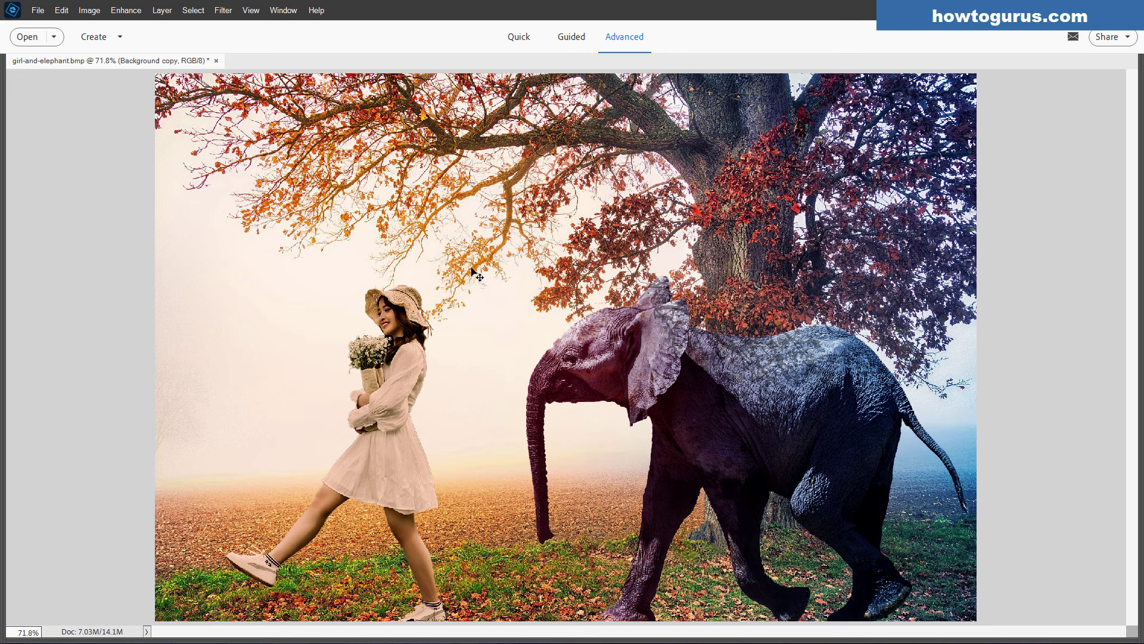
{"action": "key", "text": "Tab"}
{"action": "key", "text": "ctrl+0"}
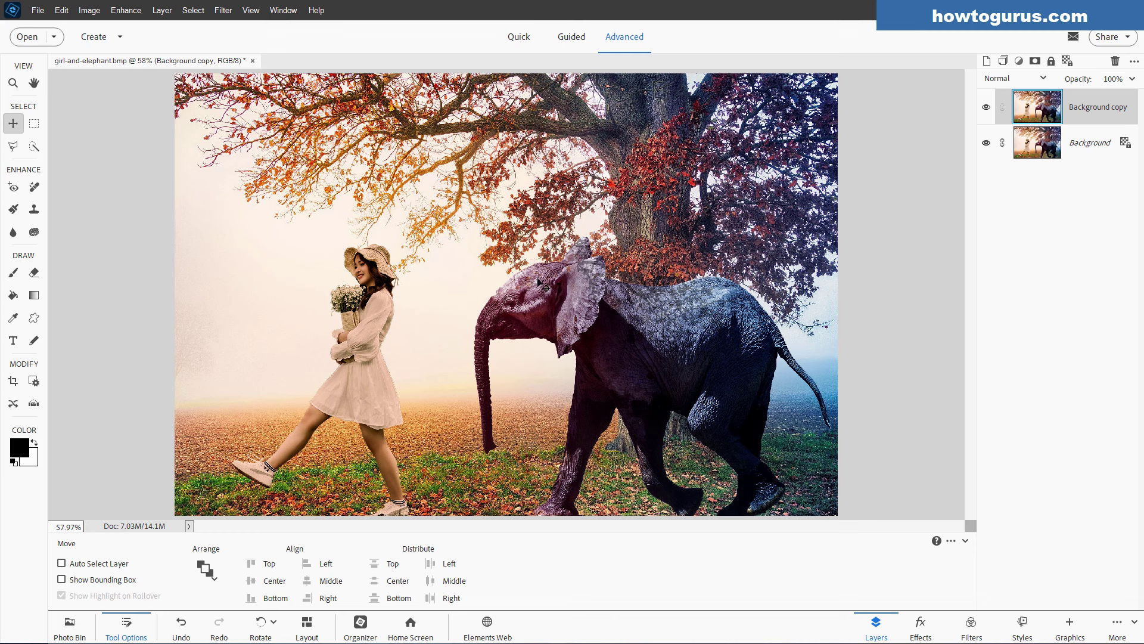
Step: With the Brush tool active, add a layer mask to the Background copy layer and hide the Background layer
{"action": "left_click", "coordinate": [13, 273]}
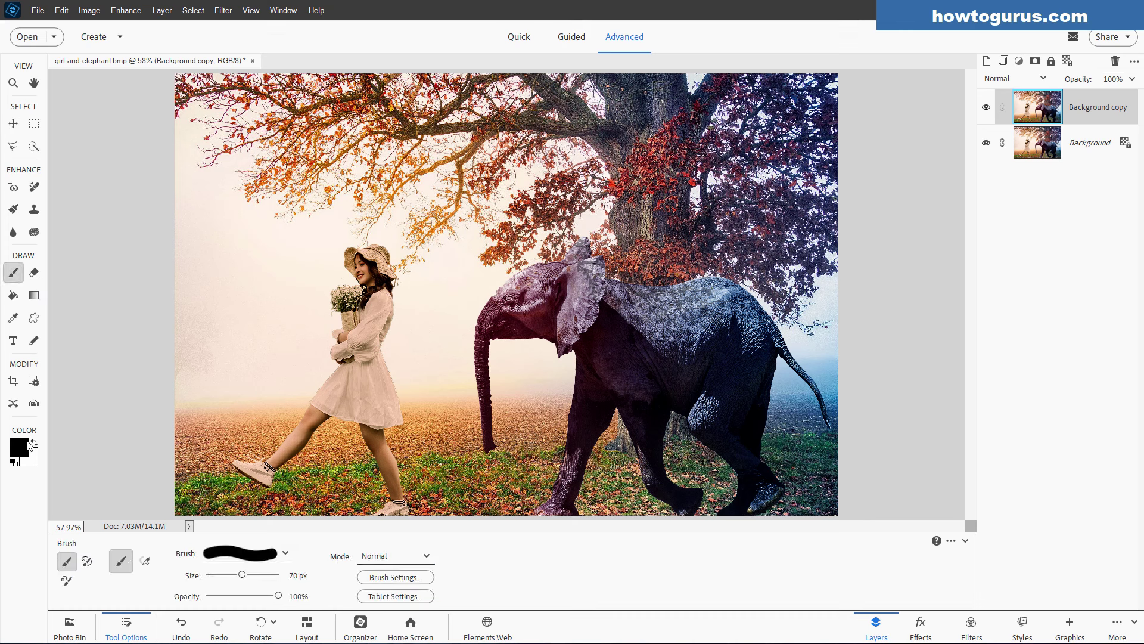
{"action": "left_click", "coordinate": [1035, 61]}
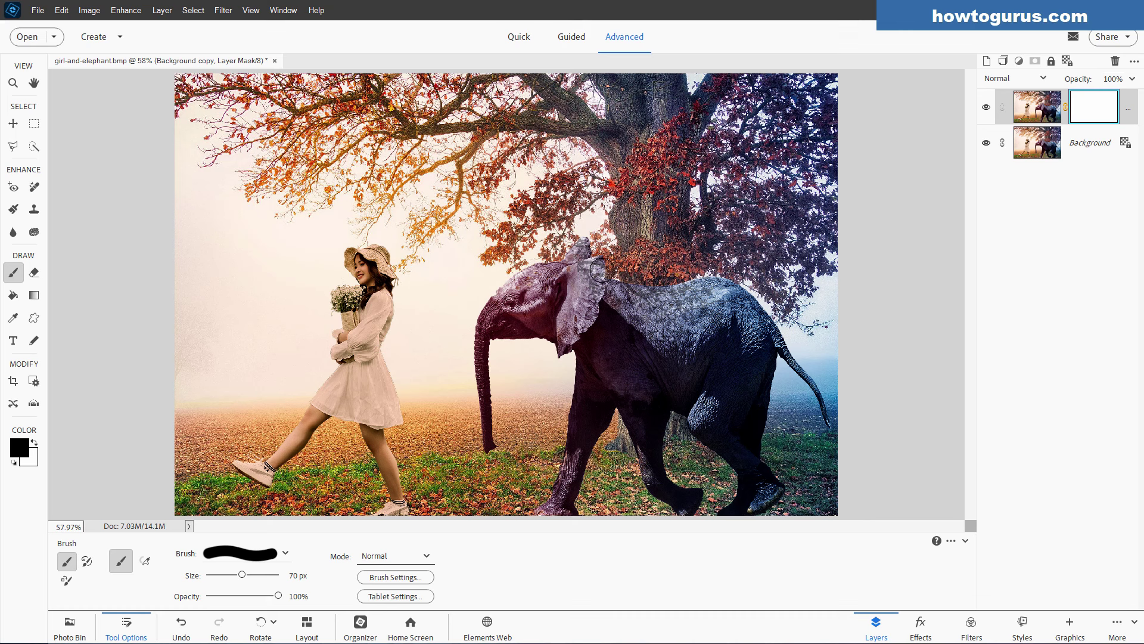
{"action": "left_click", "coordinate": [987, 143]}
Step: Paint black over the whole elephant on the Background copy layer mask with the 70 px brush to mask it out
{"action": "mouse_move", "coordinate": [612, 284]}
{"action": "left_mouse_down"}
{"action": "mouse_move", "coordinate": [585, 243]}
{"action": "mouse_move", "coordinate": [515, 281]}
{"action": "mouse_move", "coordinate": [489, 312]}
{"action": "mouse_move", "coordinate": [488, 442]}
{"action": "mouse_move", "coordinate": [501, 334]}
{"action": "mouse_move", "coordinate": [573, 332]}
{"action": "mouse_move", "coordinate": [522, 274]}
{"action": "mouse_move", "coordinate": [581, 275]}
{"action": "mouse_move", "coordinate": [649, 307]}
{"action": "mouse_move", "coordinate": [575, 289]}
{"action": "mouse_move", "coordinate": [573, 310]}
{"action": "left_mouse_up"}
{"action": "mouse_move", "coordinate": [554, 357]}
{"action": "left_mouse_down"}
{"action": "mouse_move", "coordinate": [624, 289]}
{"action": "mouse_move", "coordinate": [728, 286]}
{"action": "mouse_move", "coordinate": [792, 345]}
{"action": "mouse_move", "coordinate": [828, 411]}
{"action": "mouse_move", "coordinate": [732, 307]}
{"action": "mouse_move", "coordinate": [587, 324]}
{"action": "mouse_move", "coordinate": [762, 320]}
{"action": "mouse_move", "coordinate": [726, 307]}
{"action": "mouse_move", "coordinate": [641, 322]}
{"action": "mouse_move", "coordinate": [592, 357]}
{"action": "mouse_move", "coordinate": [581, 330]}
{"action": "mouse_move", "coordinate": [577, 377]}
{"action": "mouse_move", "coordinate": [578, 399]}
{"action": "mouse_move", "coordinate": [653, 330]}
{"action": "mouse_move", "coordinate": [586, 398]}
{"action": "mouse_move", "coordinate": [704, 320]}
{"action": "mouse_move", "coordinate": [676, 318]}
{"action": "mouse_move", "coordinate": [661, 375]}
{"action": "mouse_move", "coordinate": [723, 333]}
{"action": "mouse_move", "coordinate": [737, 380]}
{"action": "mouse_move", "coordinate": [766, 368]}
{"action": "mouse_move", "coordinate": [767, 487]}
{"action": "mouse_move", "coordinate": [740, 515]}
{"action": "mouse_move", "coordinate": [744, 481]}
{"action": "mouse_move", "coordinate": [693, 425]}
{"action": "mouse_move", "coordinate": [716, 398]}
{"action": "mouse_move", "coordinate": [736, 457]}
{"action": "mouse_move", "coordinate": [688, 416]}
{"action": "mouse_move", "coordinate": [664, 452]}
{"action": "mouse_move", "coordinate": [698, 501]}
{"action": "mouse_move", "coordinate": [653, 483]}
{"action": "mouse_move", "coordinate": [641, 468]}
{"action": "mouse_move", "coordinate": [658, 395]}
{"action": "mouse_move", "coordinate": [657, 469]}
{"action": "mouse_move", "coordinate": [648, 424]}
{"action": "mouse_move", "coordinate": [630, 401]}
{"action": "mouse_move", "coordinate": [634, 431]}
{"action": "mouse_move", "coordinate": [621, 397]}
{"action": "mouse_move", "coordinate": [585, 456]}
{"action": "mouse_move", "coordinate": [570, 519]}
{"action": "mouse_move", "coordinate": [538, 517]}
{"action": "mouse_move", "coordinate": [599, 400]}
{"action": "mouse_move", "coordinate": [559, 499]}
{"action": "left_mouse_up"}
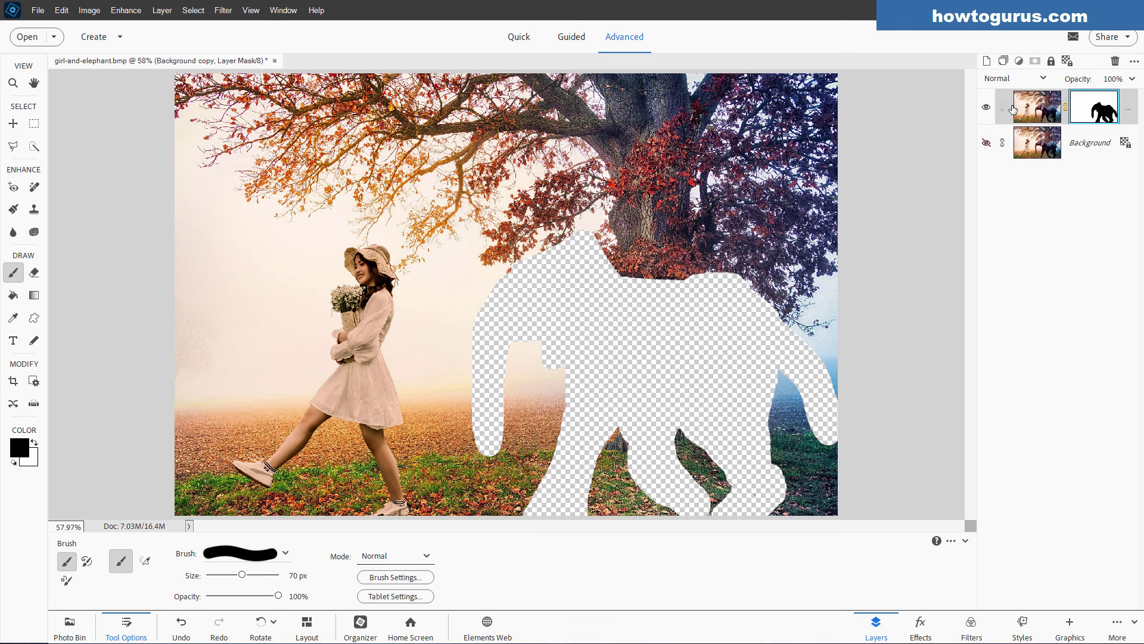
Step: Add a new blank layer above the Background copy layer and copy the elephant layer mask onto it
{"action": "left_click", "coordinate": [987, 61]}
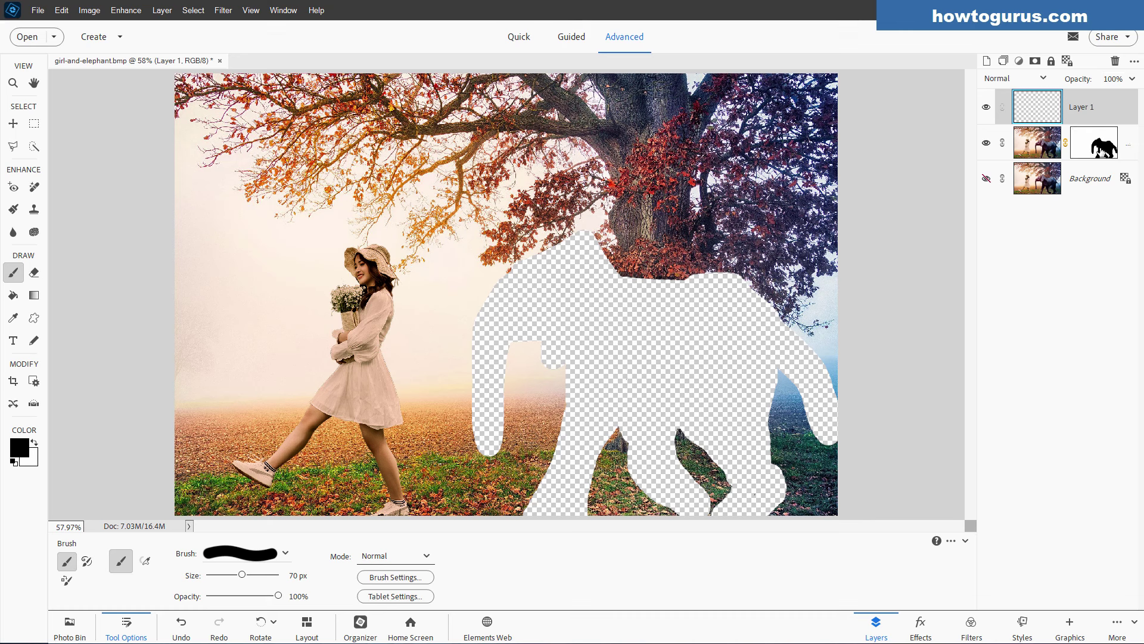
{"action": "left_click", "coordinate": [1090, 149]}
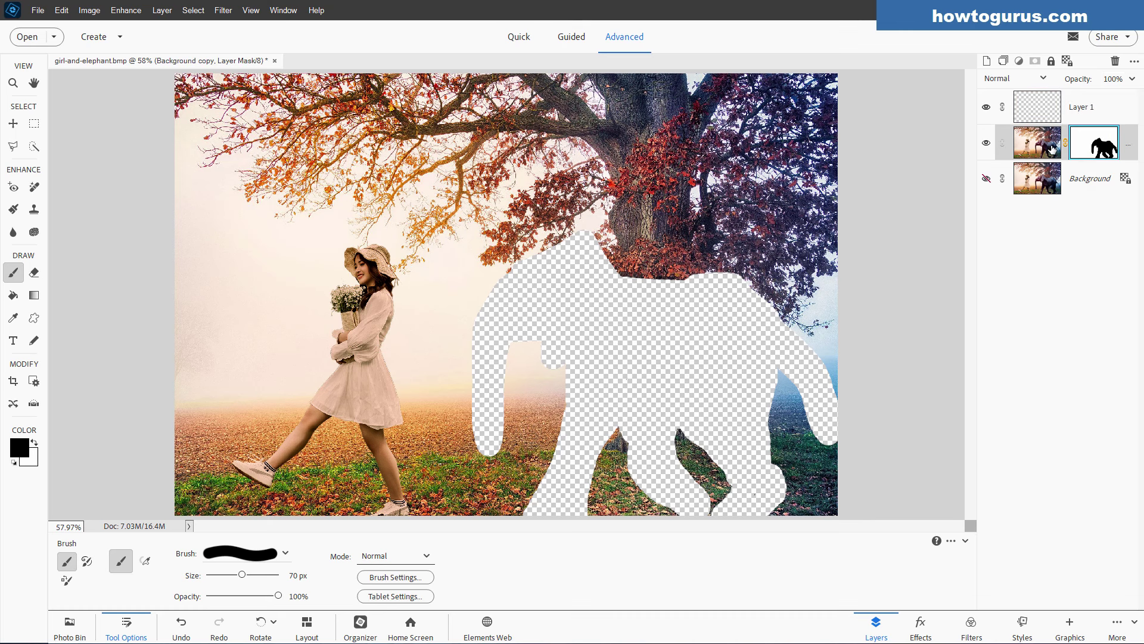
{"action": "left_click_drag", "start_coordinate": [1100, 149], "coordinate": [1101, 112]}
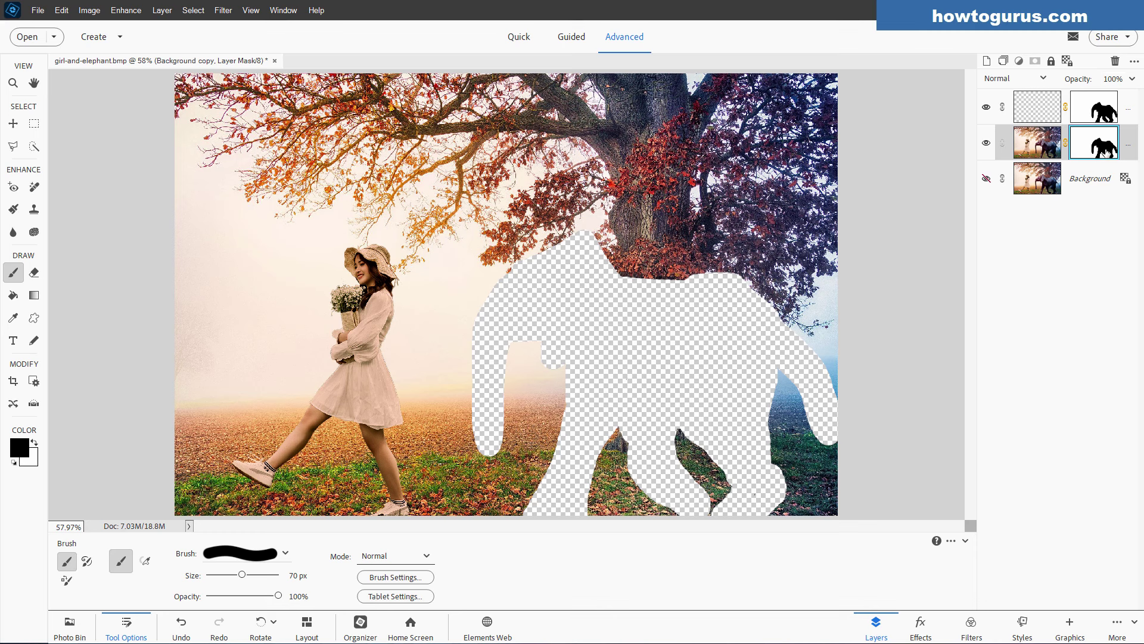
Step: Display the Background copy mask by itself, paint black over the missed speck at the elephant's hind foot, and select the Background layer
{"action": "key", "text": "alt"}
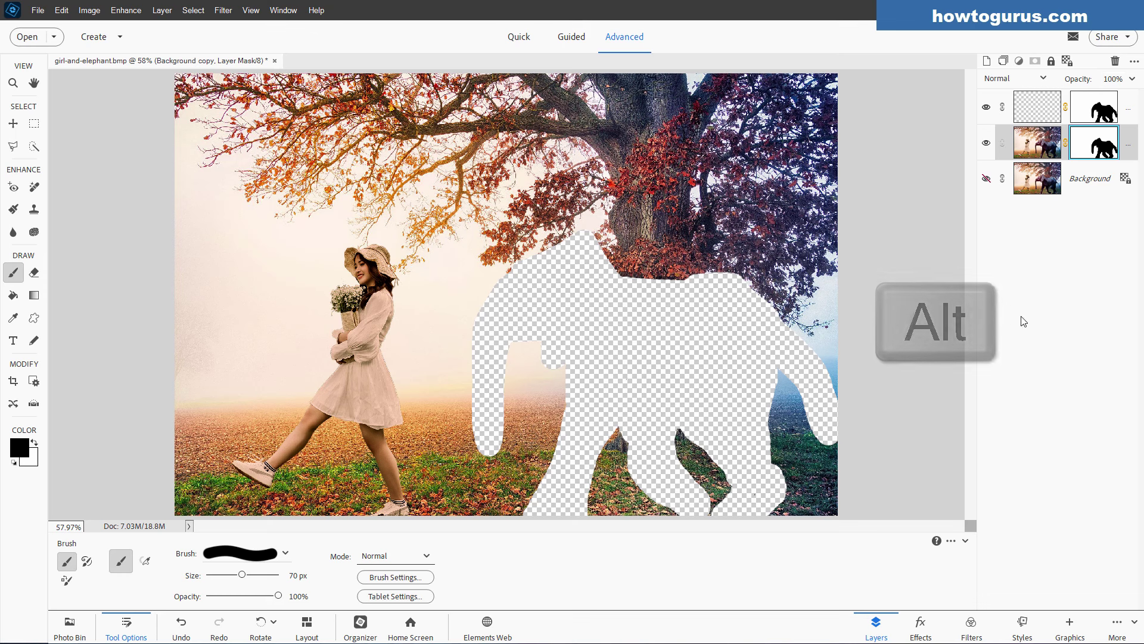
{"action": "left_click", "coordinate": [1098, 151], "text": "alt"}
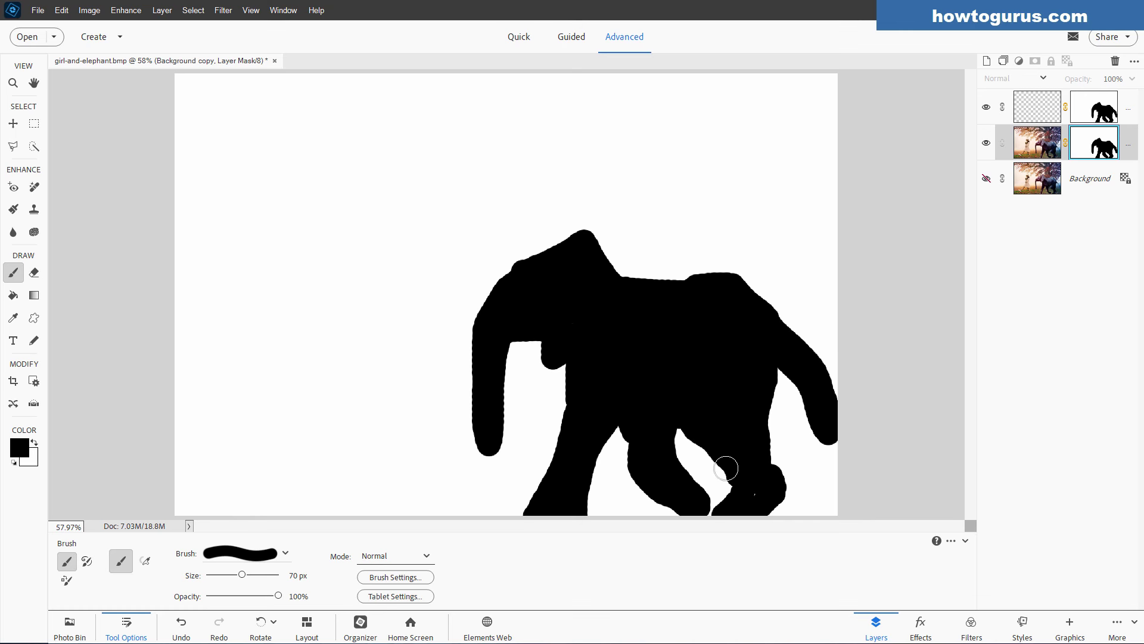
{"action": "left_click", "coordinate": [752, 493]}
{"action": "left_click", "coordinate": [1028, 194]}
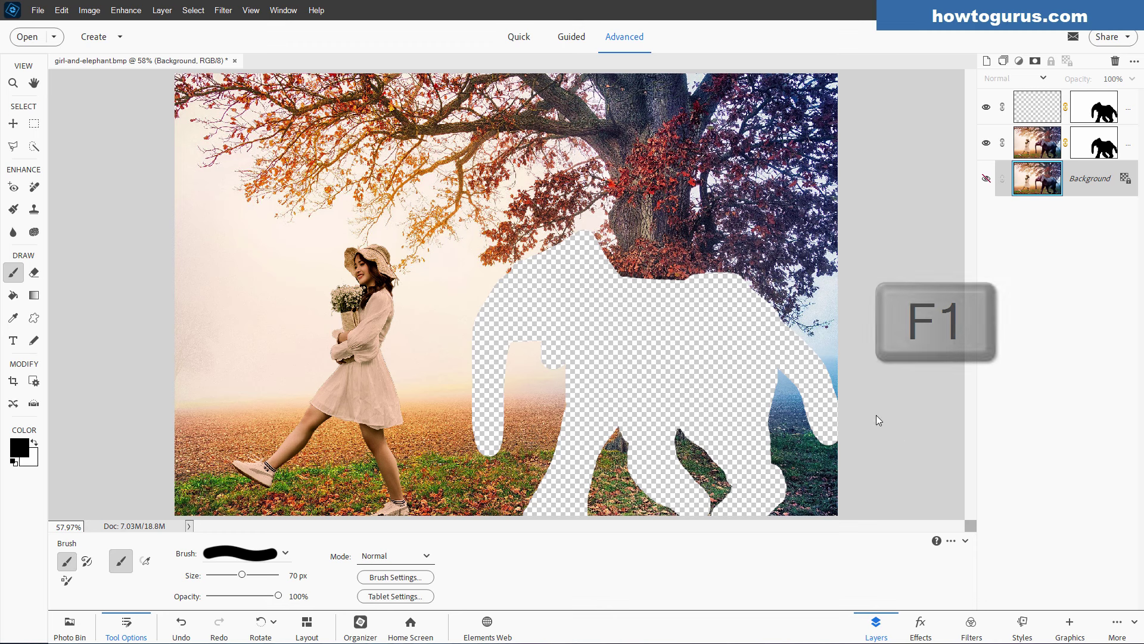
Step: Look up the Photoshop Elements Help command and its shortcut
{"action": "left_click", "coordinate": [316, 10]}
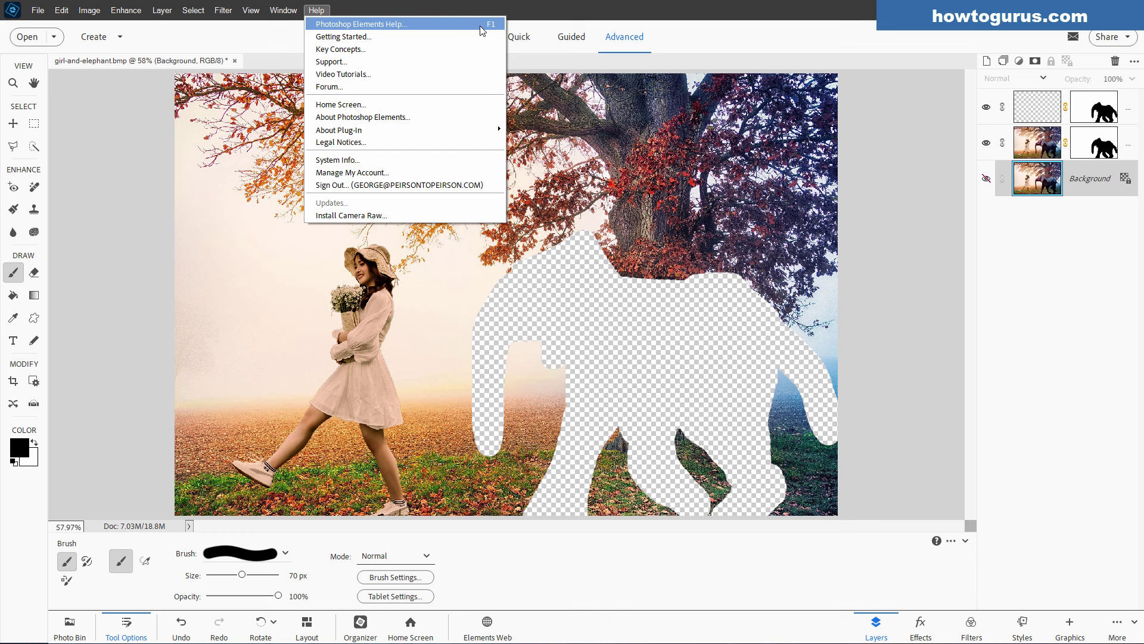
{"action": "left_click", "coordinate": [903, 182]}
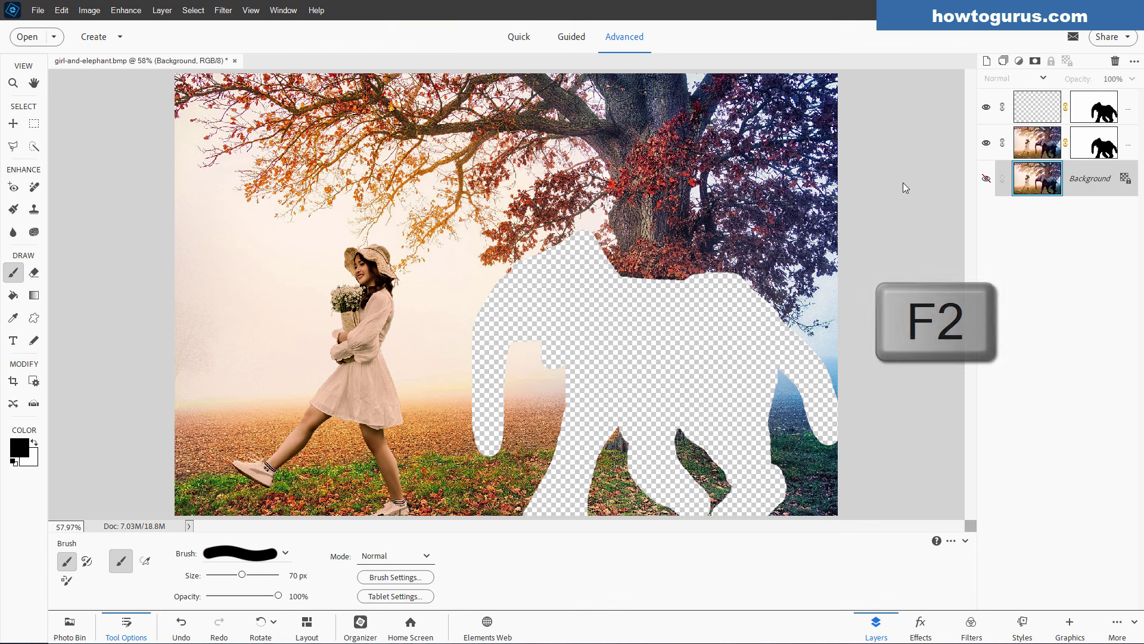
Step: Show the Effects panel and the Filters panel in turn, and toggle the Tool Options off and back on
{"action": "key", "text": "F2"}
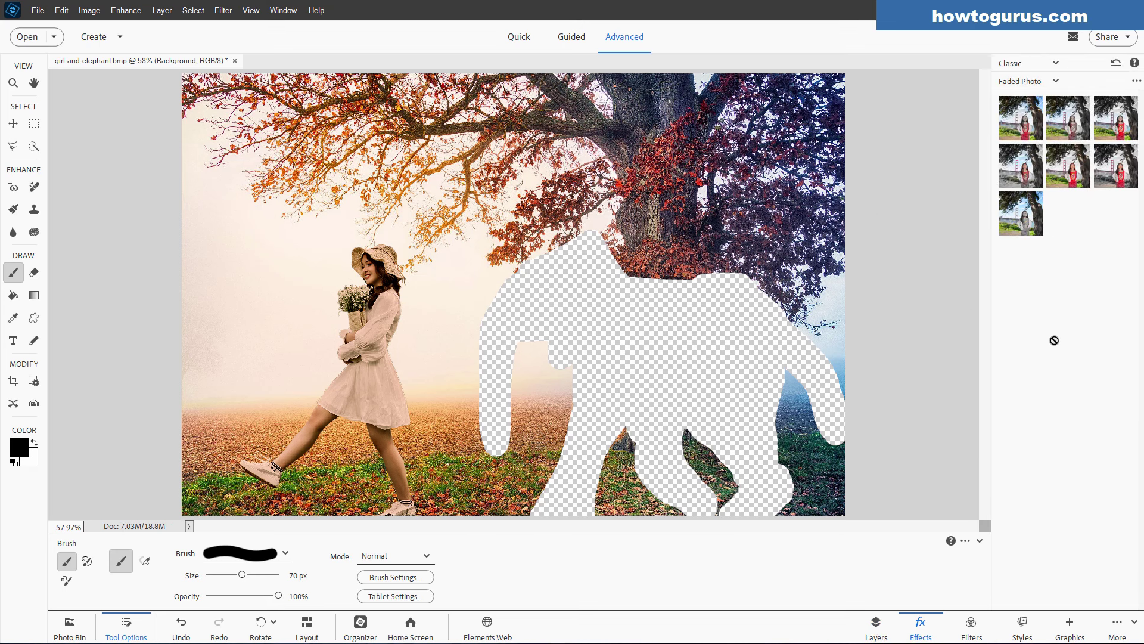
{"action": "key", "text": "F3"}
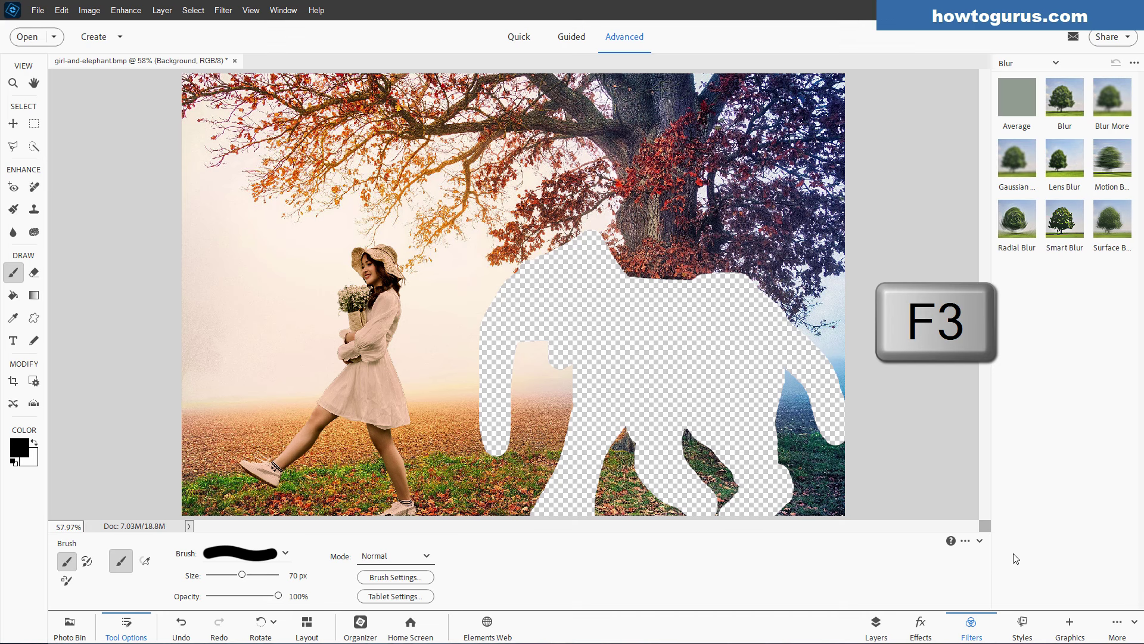
{"action": "key", "text": "F4"}
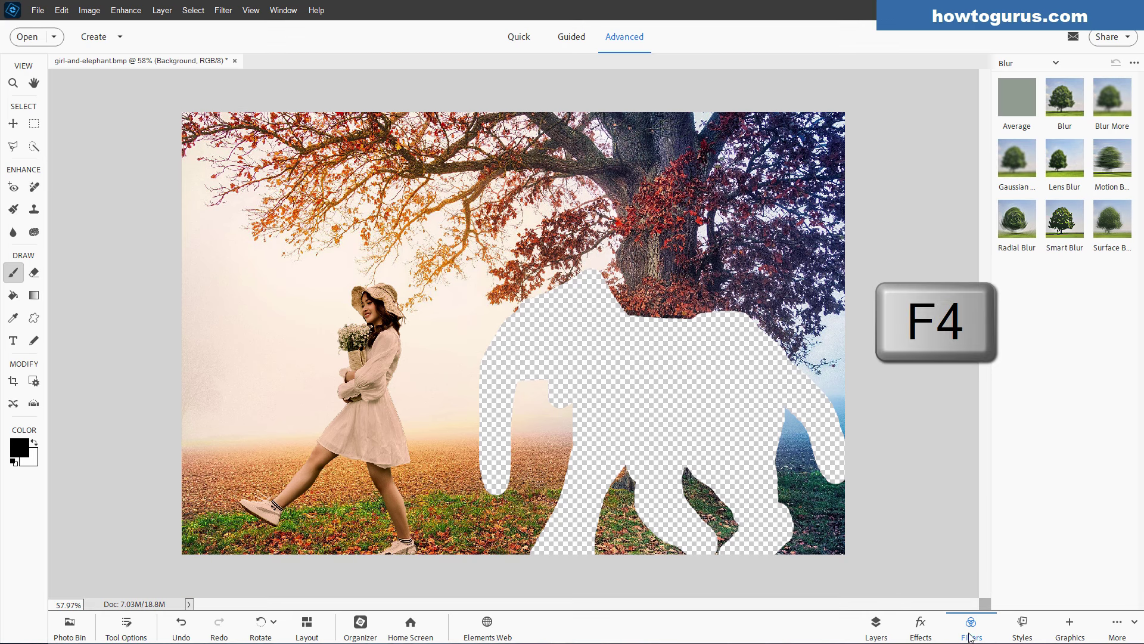
{"action": "key", "text": "F4"}
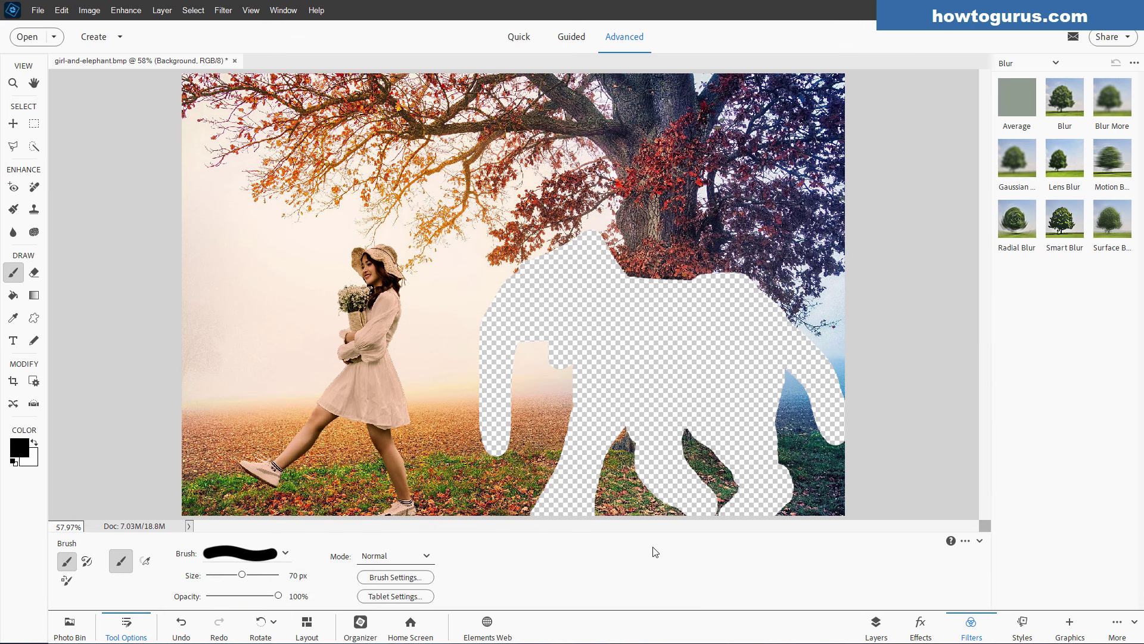
Step: Show the Photo Bin in place of the Tool Options, and switch through the Styles panel to the Graphics panel
{"action": "key", "text": "F5"}
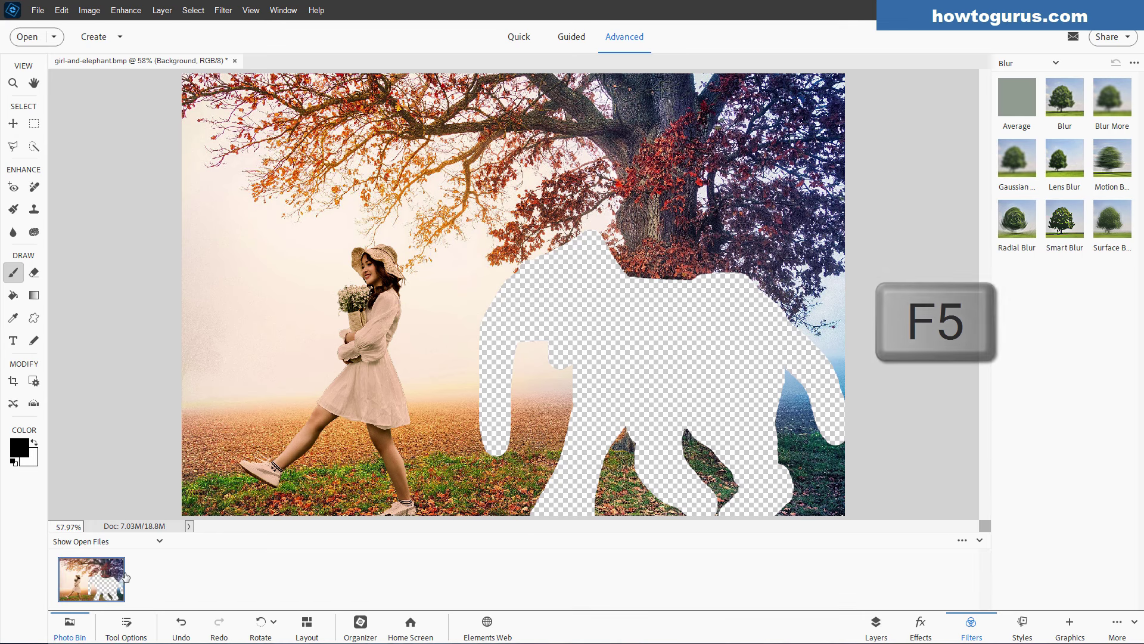
{"action": "key", "text": "F6"}
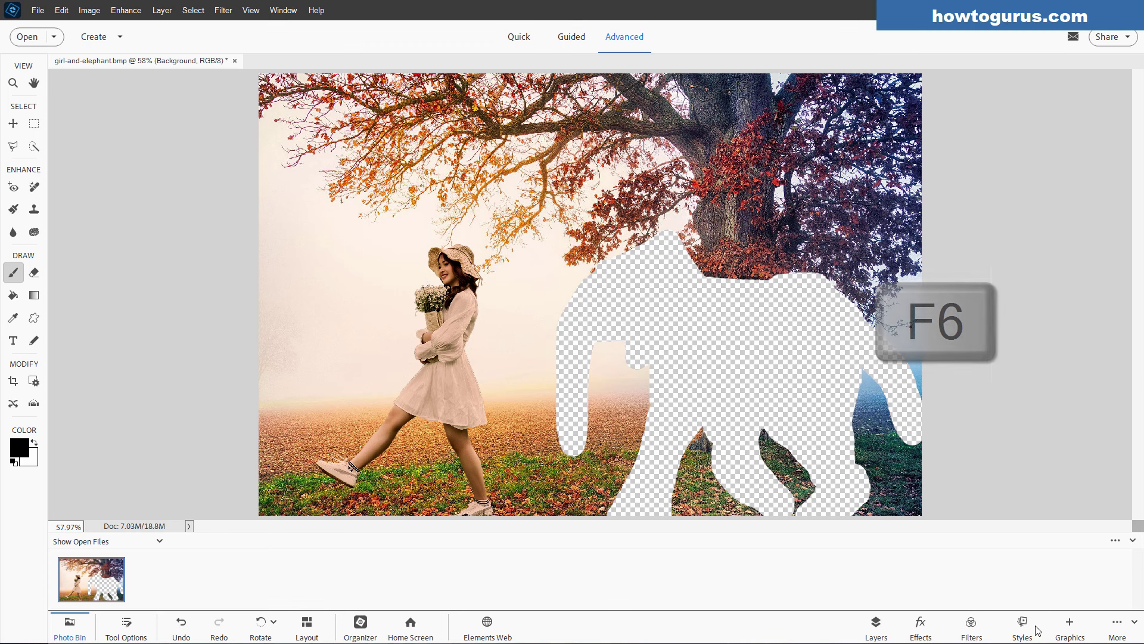
{"action": "key", "text": "F7"}
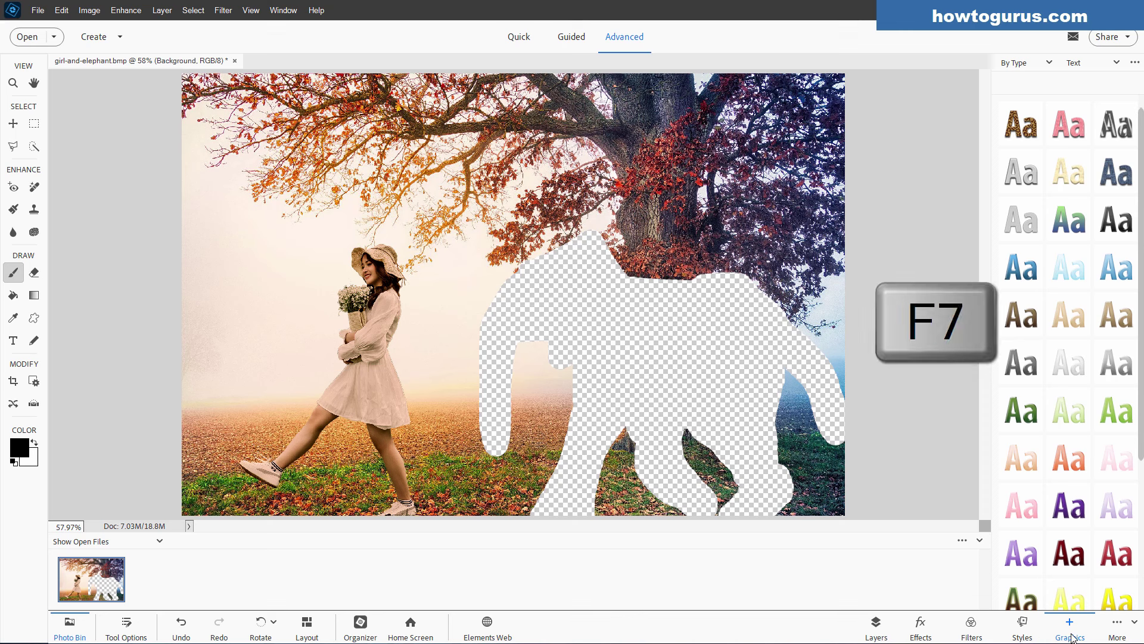
Step: Open and close the Info panel, and return to the Layers panel
{"action": "key", "text": "F8"}
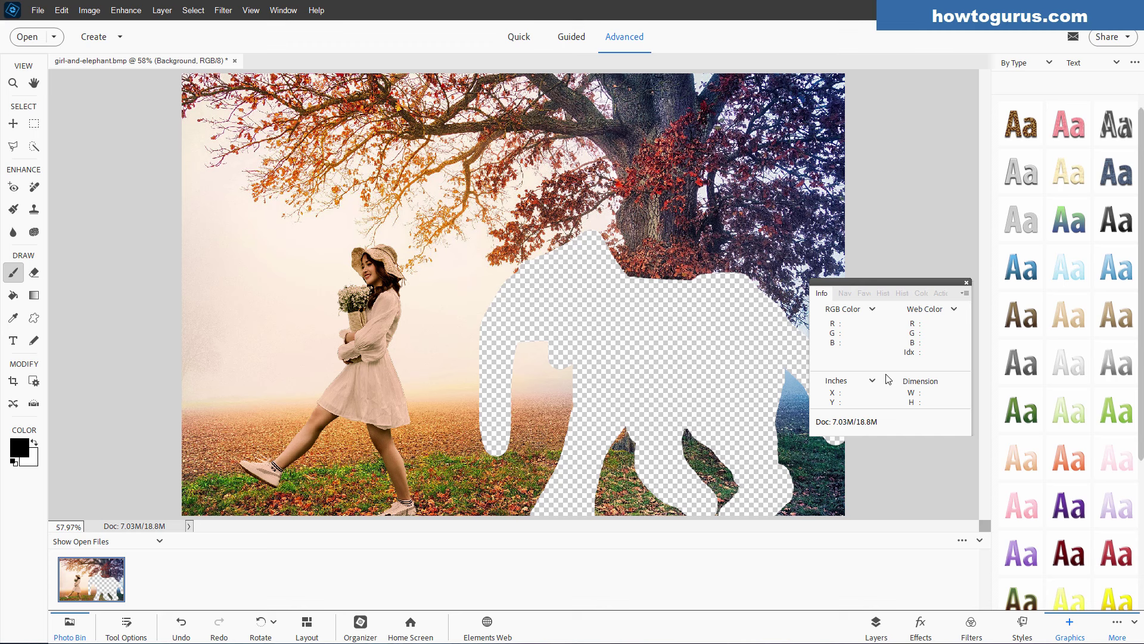
{"action": "key", "text": "F8"}
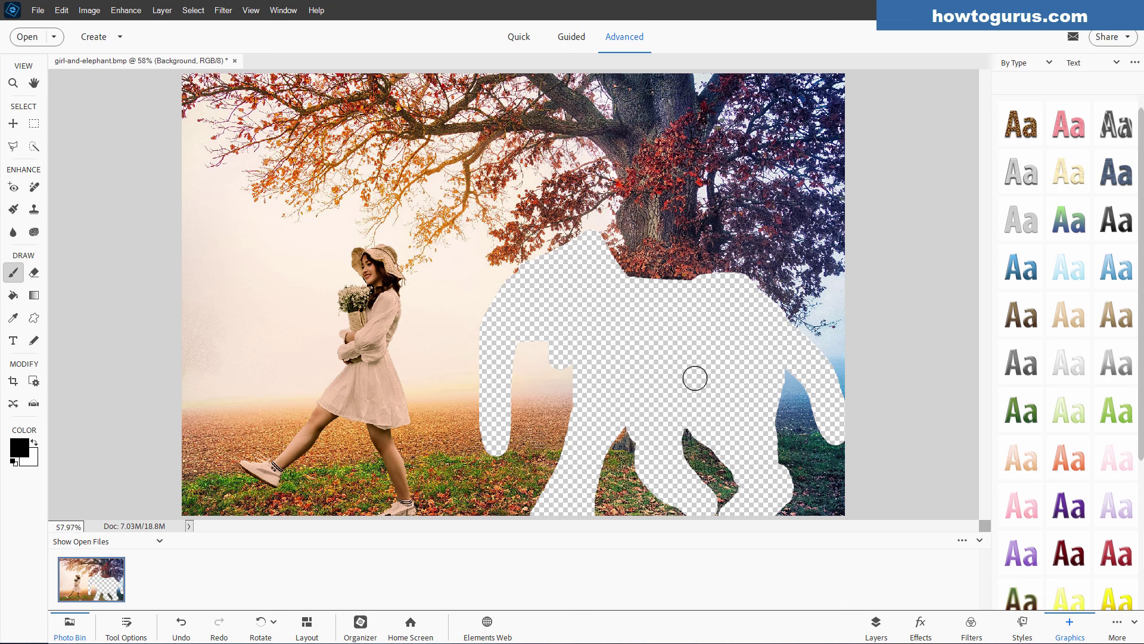
{"action": "key", "text": "F11"}
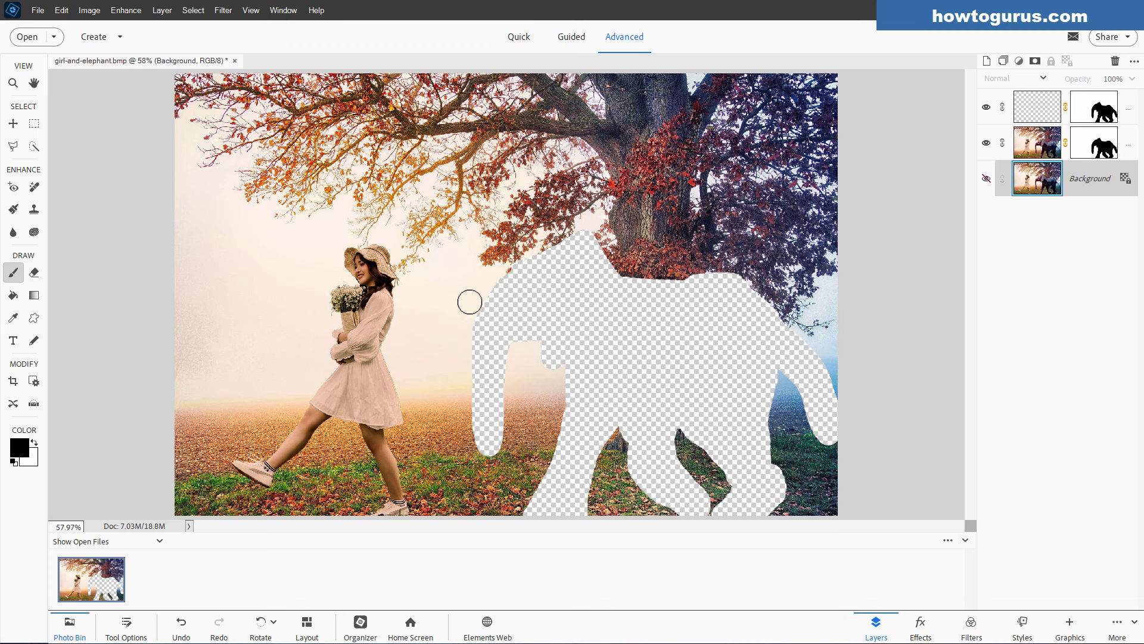
Step: With the Horizontal Type tool, draw a paragraph text box around the girl on the photo
{"action": "key", "text": "ctrl+0"}
{"action": "key", "text": "v"}
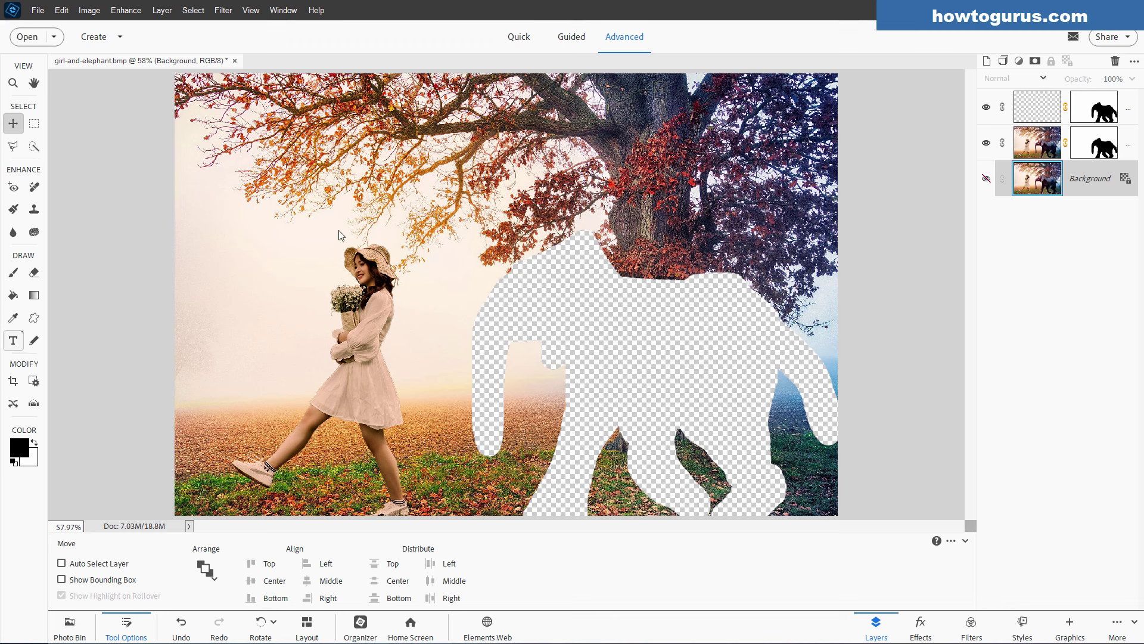
{"action": "left_click_drag", "start_coordinate": [281, 211], "coordinate": [489, 477]}
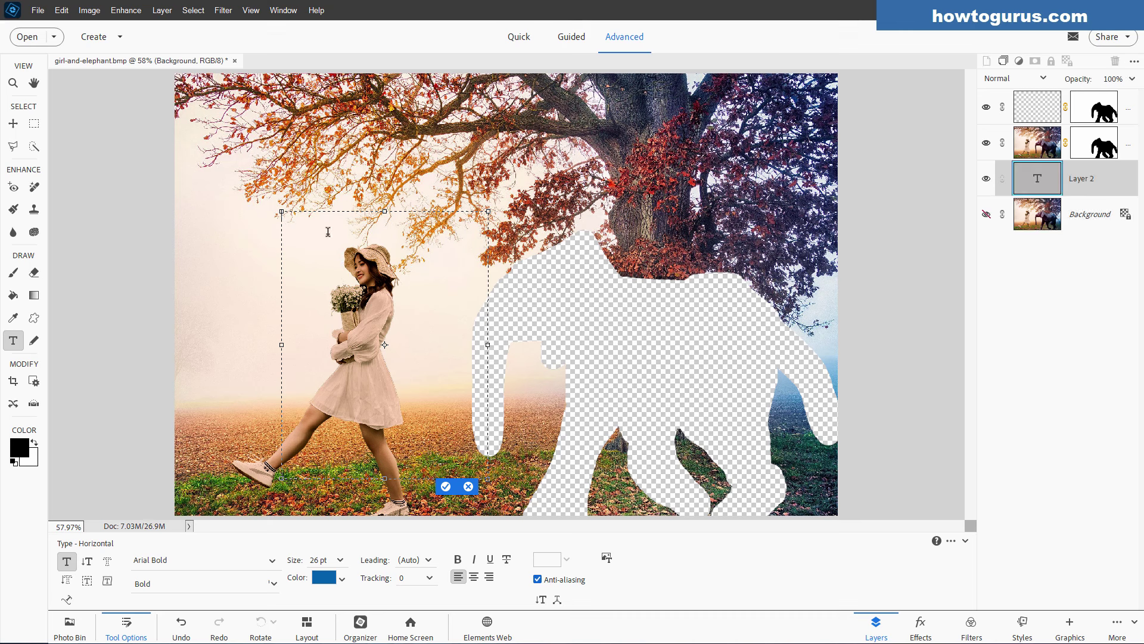